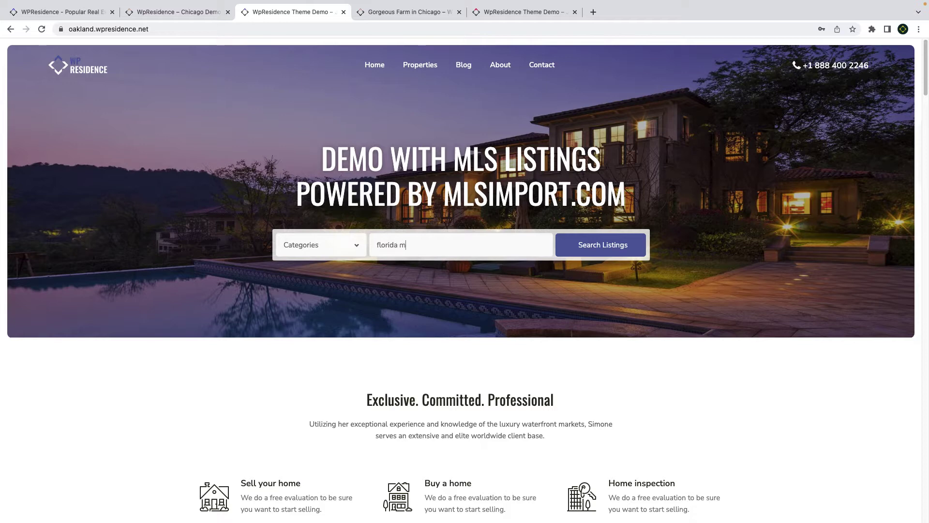
- Autocomplete the Oakland demo search to Miami, Florida, then switch to the Chicago demo
text(ami)
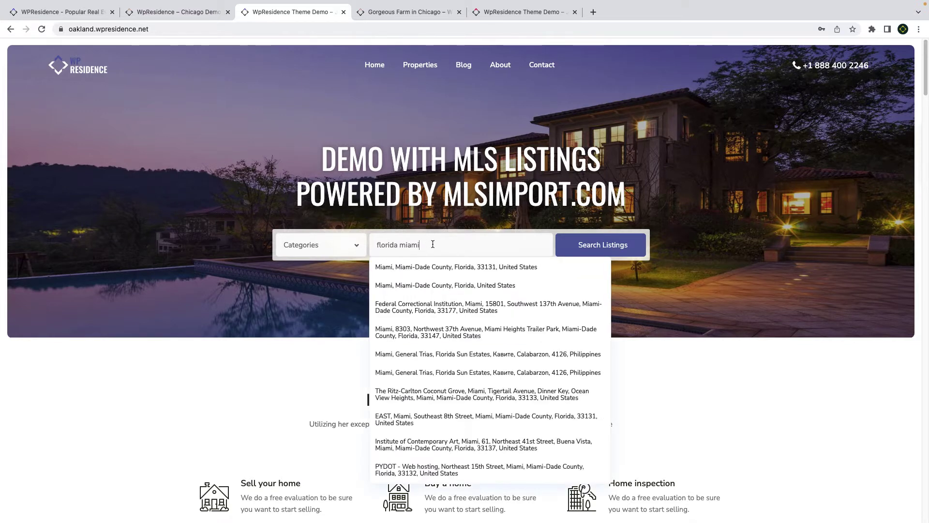
click(438, 272)
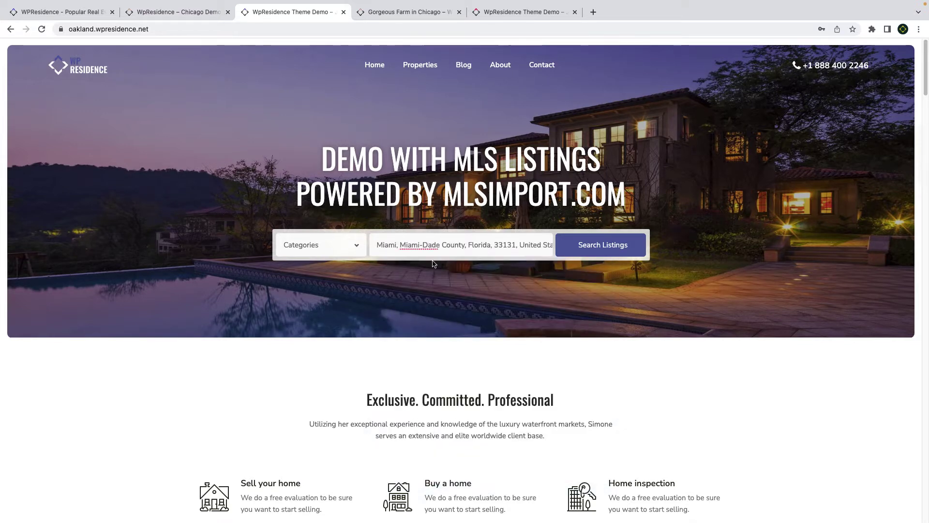
key(ctrl+shift+Tab)
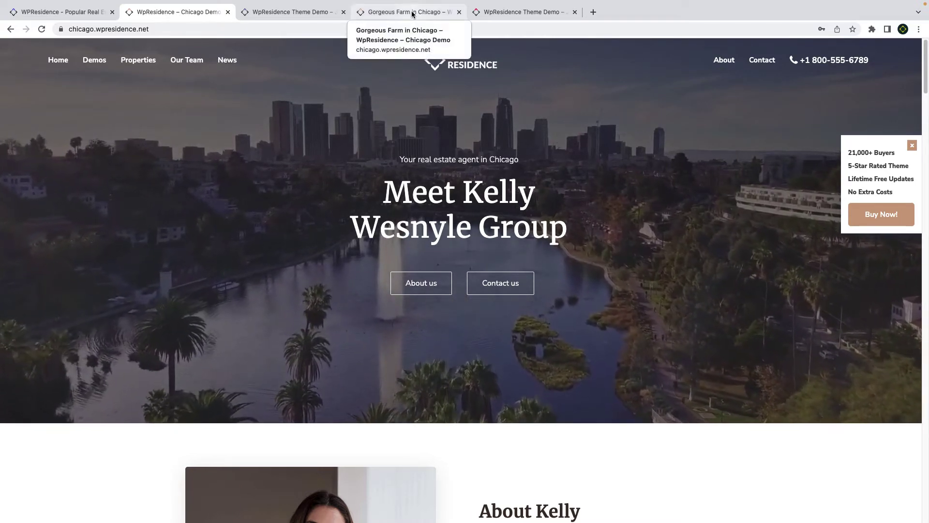
- Bring the Gorgeous Farm in Chicago listing forward and scroll down to its WalkScore section
drag(413, 11, 298, 11)
scroll(377, 315, down, 20)
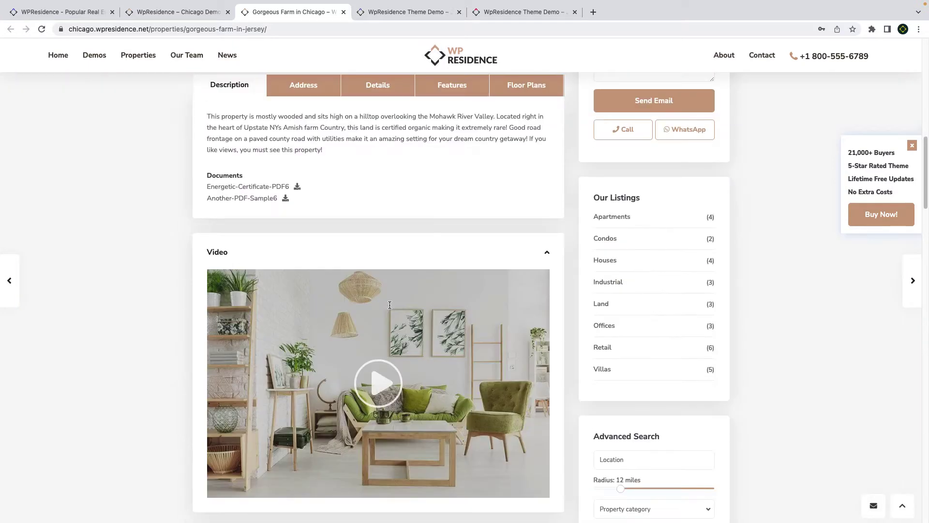
scroll(389, 305, down, 6)
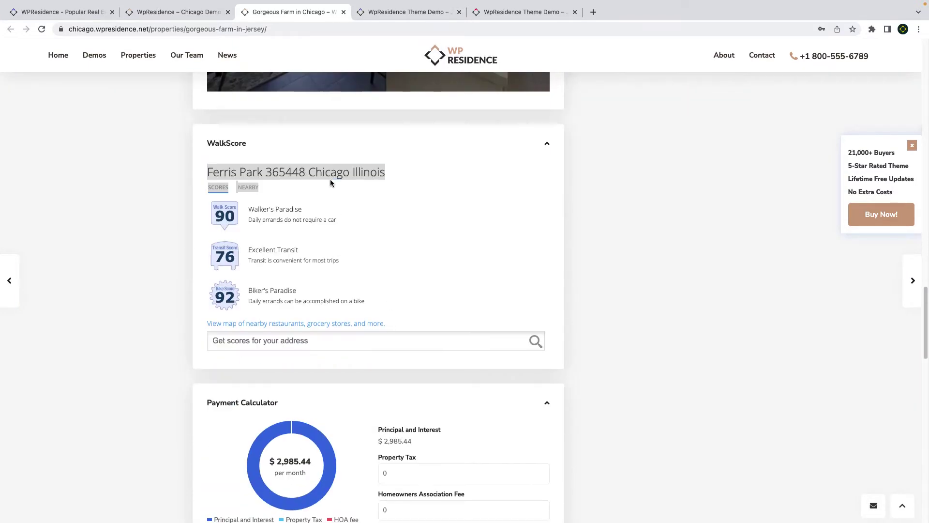
- Scroll through the Oakland demo's MLS imported listings, then move on to the Orlando demo
key(ctrl+Tab)
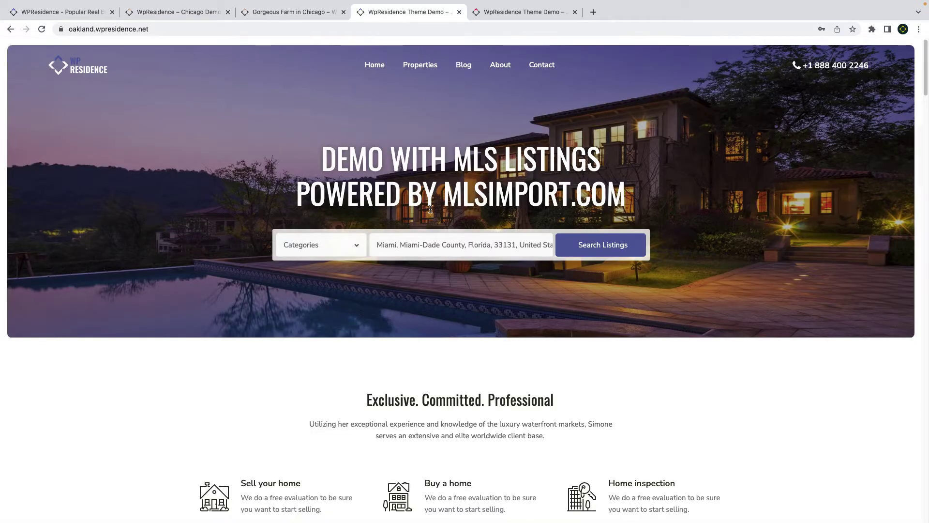
scroll(430, 209, down, 10)
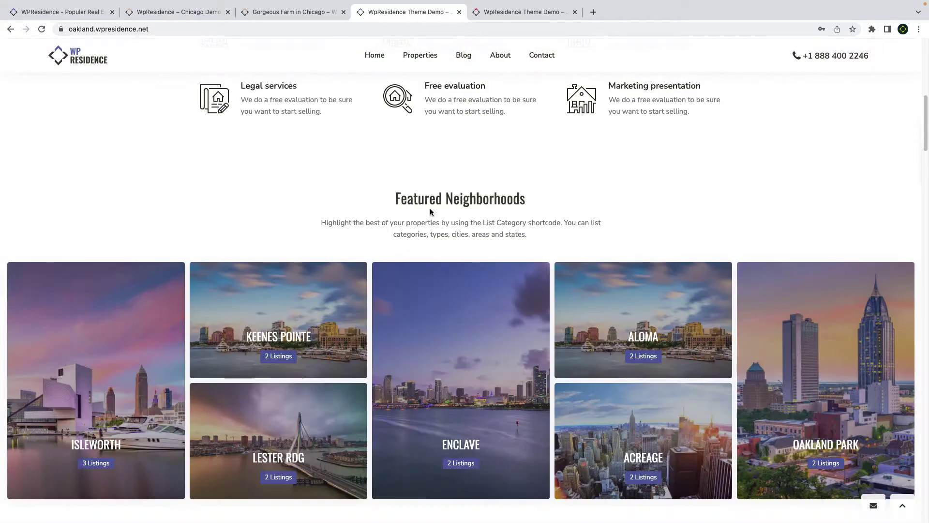
scroll(431, 211, down, 2)
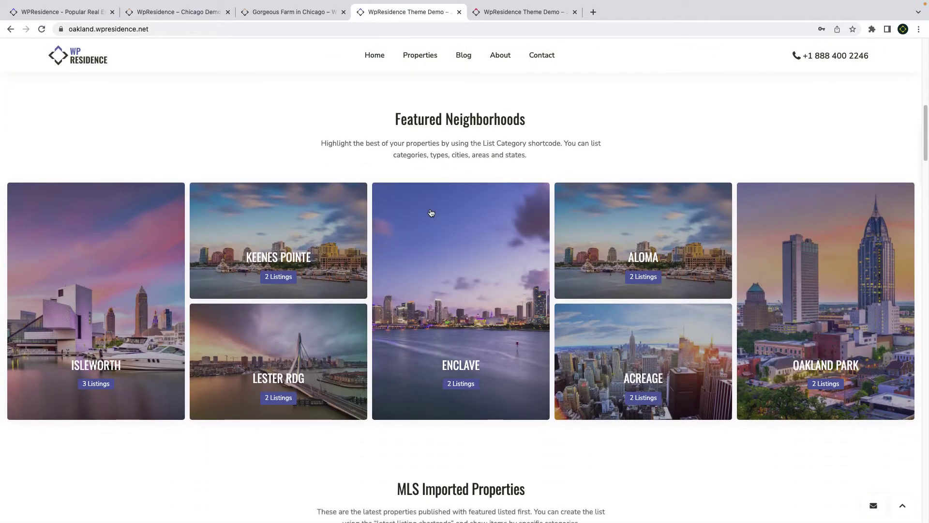
scroll(433, 213, down, 3)
scroll(434, 212, down, 10)
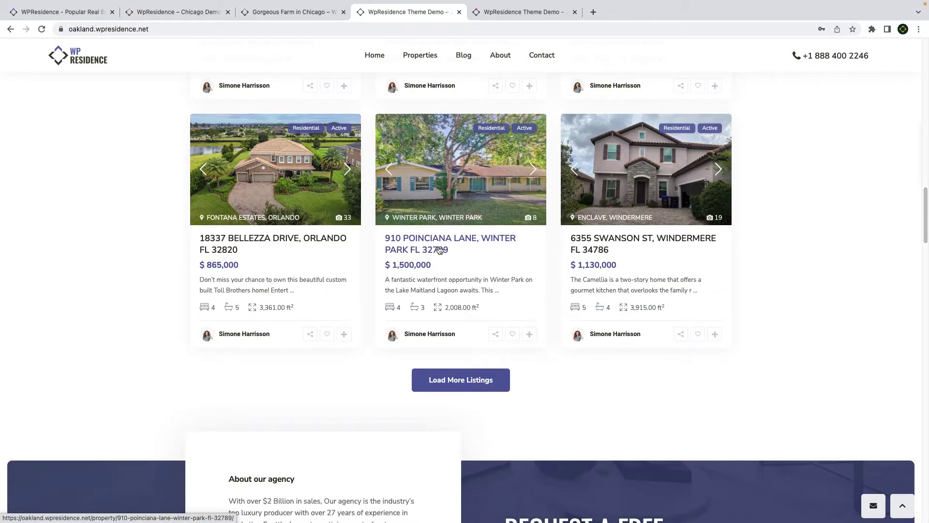
key(ctrl+Tab)
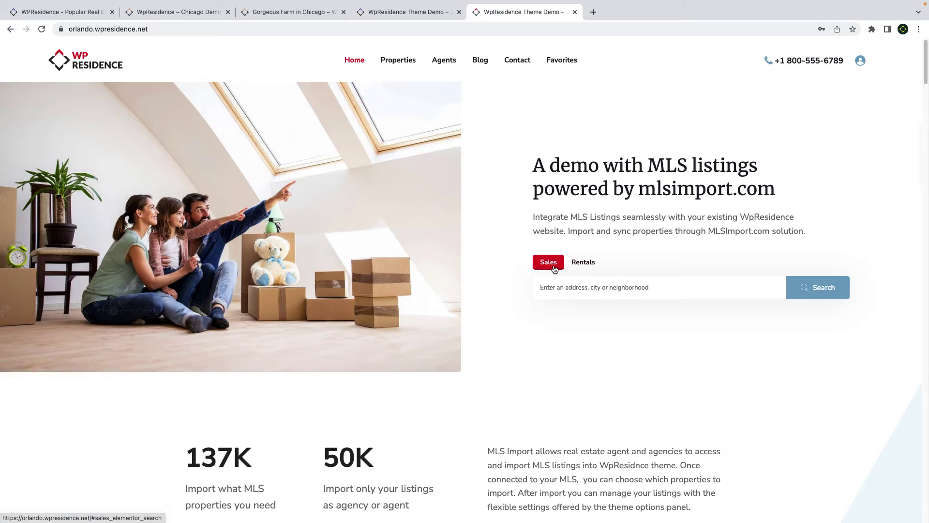
scroll(586, 294, down, 10)
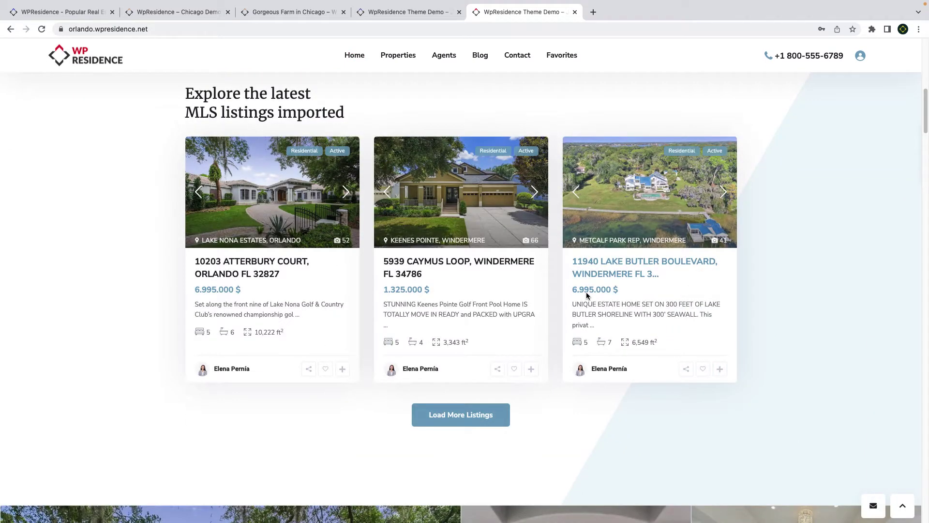
scroll(586, 292, down, 3)
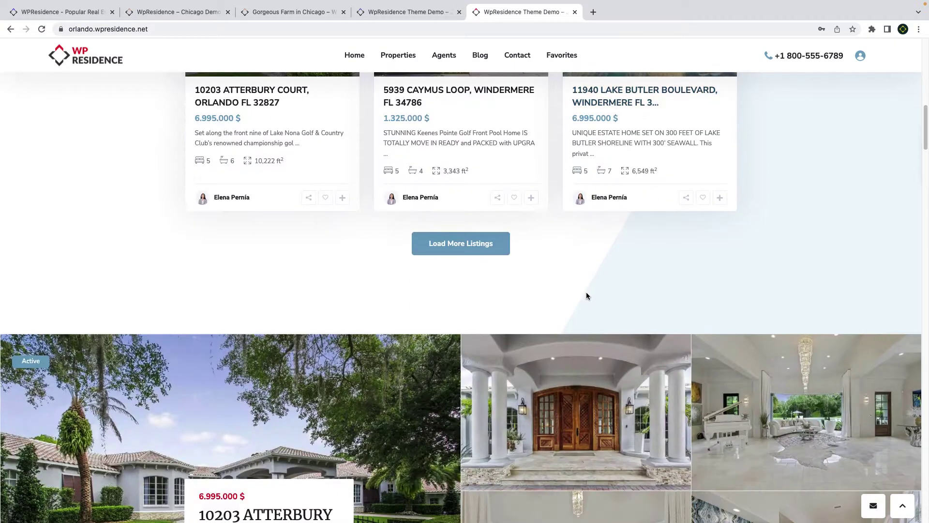
scroll(585, 292, down, 3)
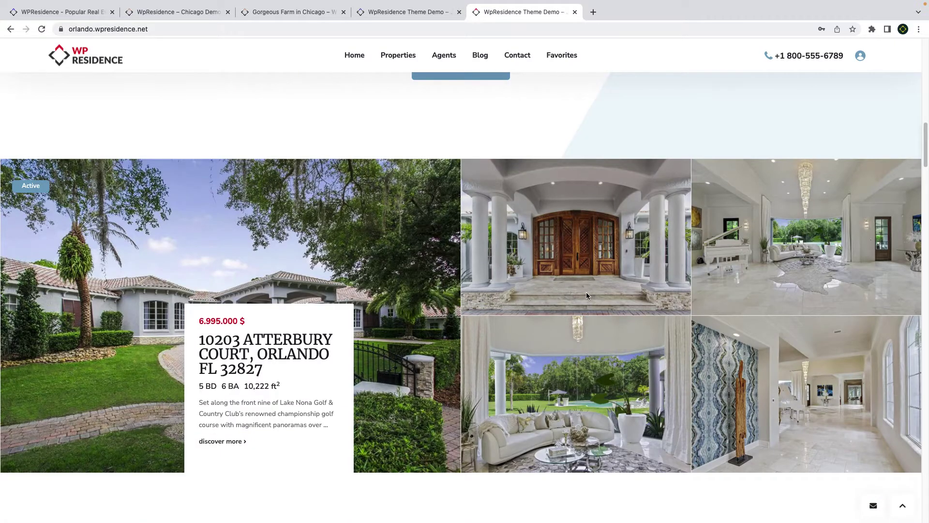
scroll(587, 295, down, 7)
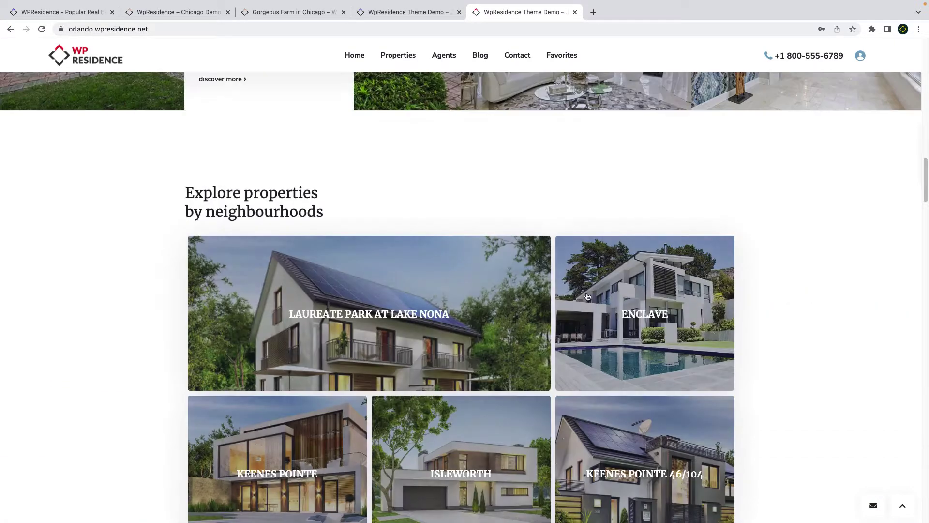
scroll(586, 296, down, 12)
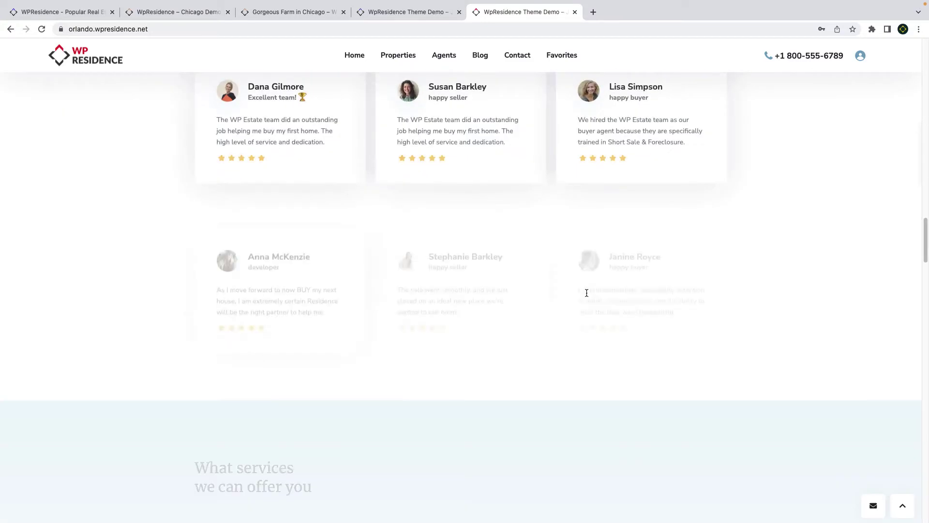
scroll(587, 293, down, 4)
scroll(587, 294, down, 7)
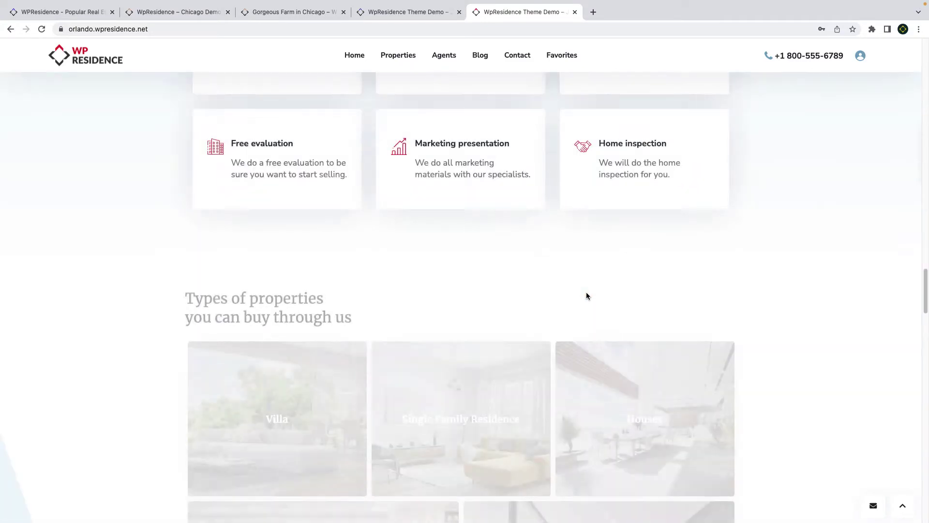
scroll(587, 295, down, 4)
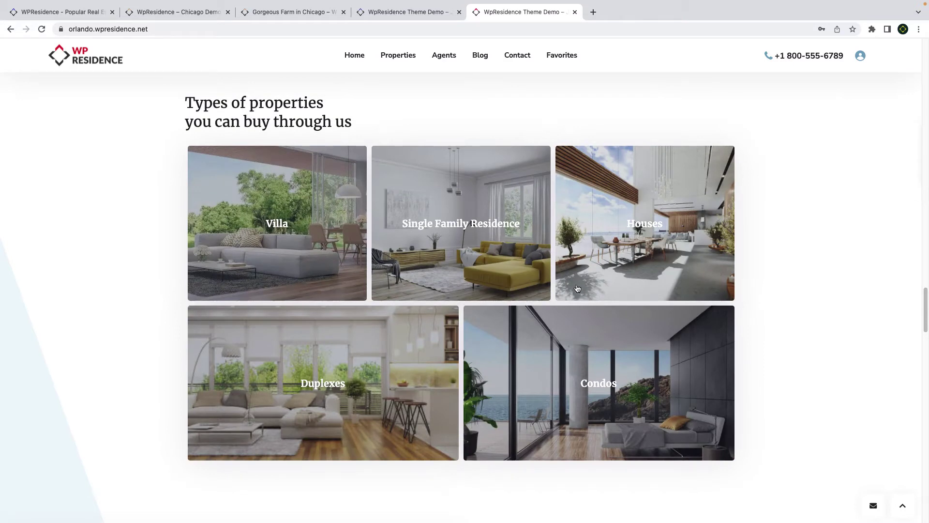
click(383, 295)
- Choose Orlando, Orange County, Florida as the Oakland demo's search location
scroll(383, 300, down, 3)
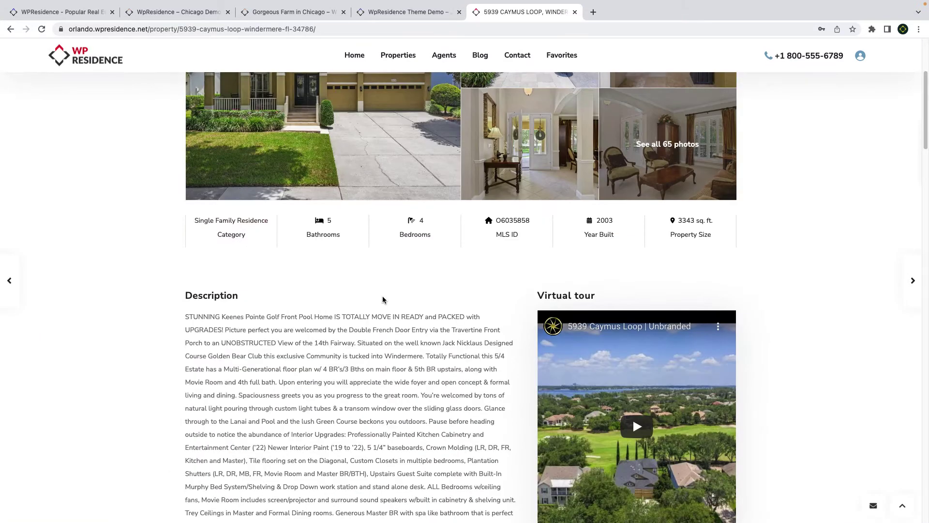
scroll(383, 295, down, 15)
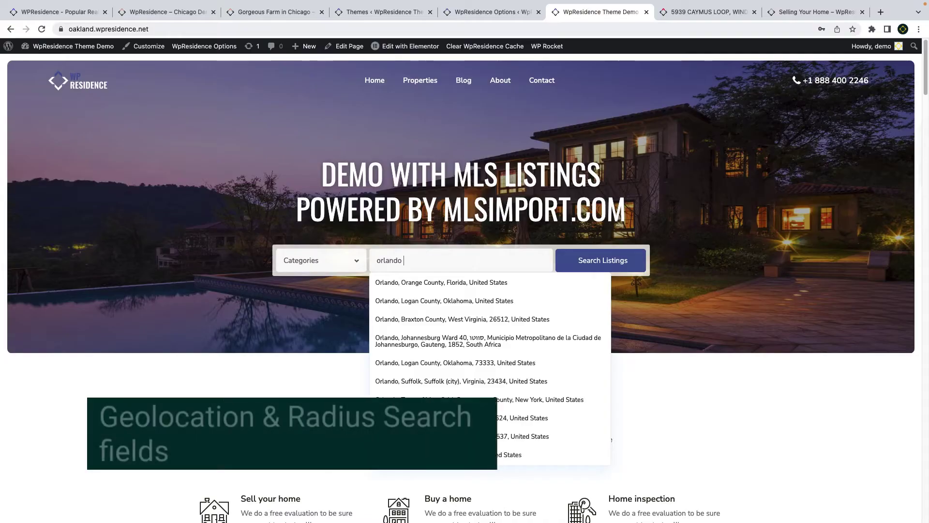
click(421, 282)
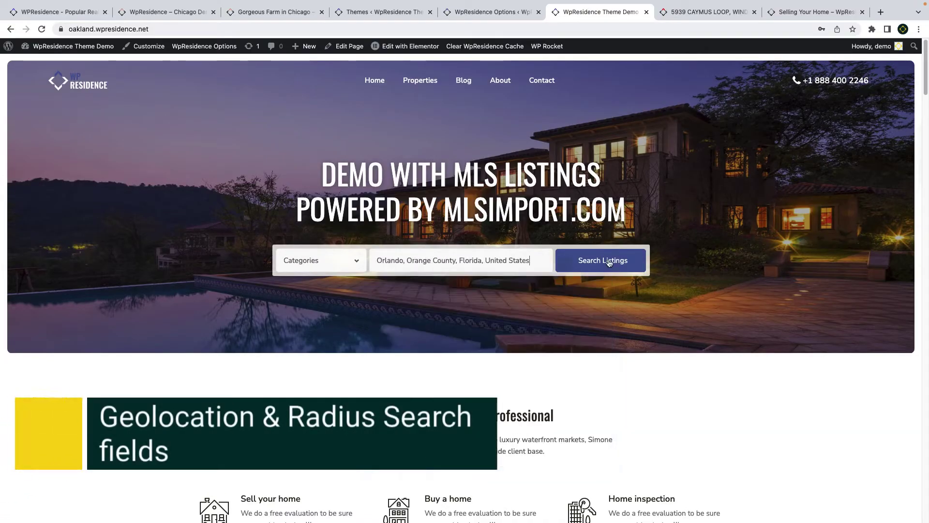
- Run the Orlando search, then re-enter 'orlando mi' and pick Orlando, Orange County, Florida
click(605, 263)
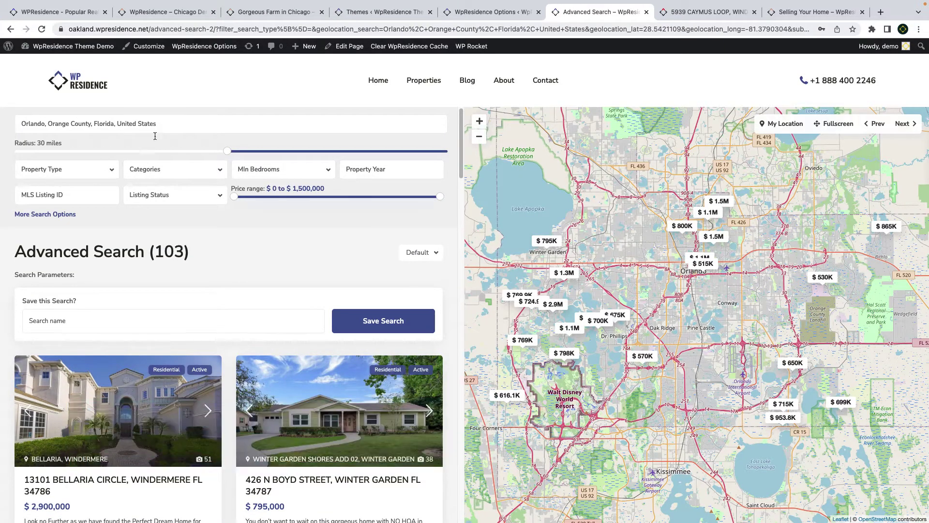
drag(170, 125, 6, 126)
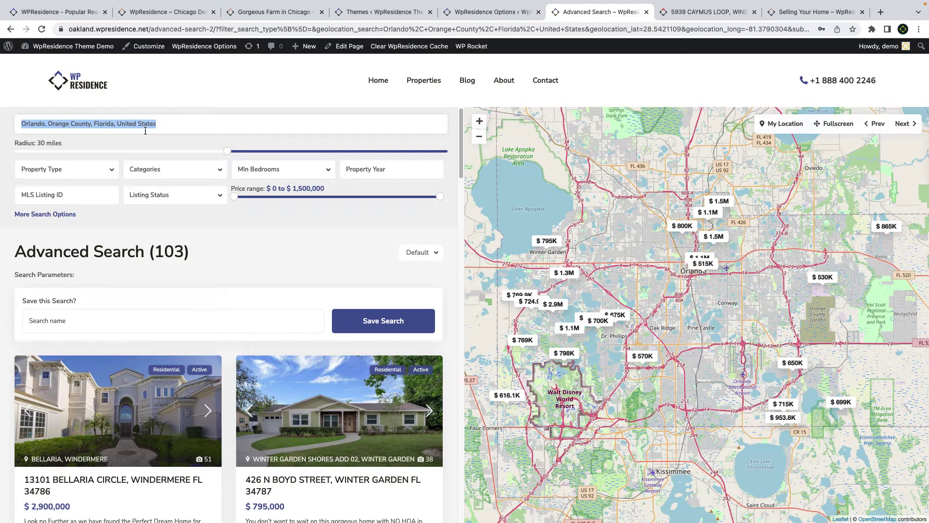
key(BackSpace)
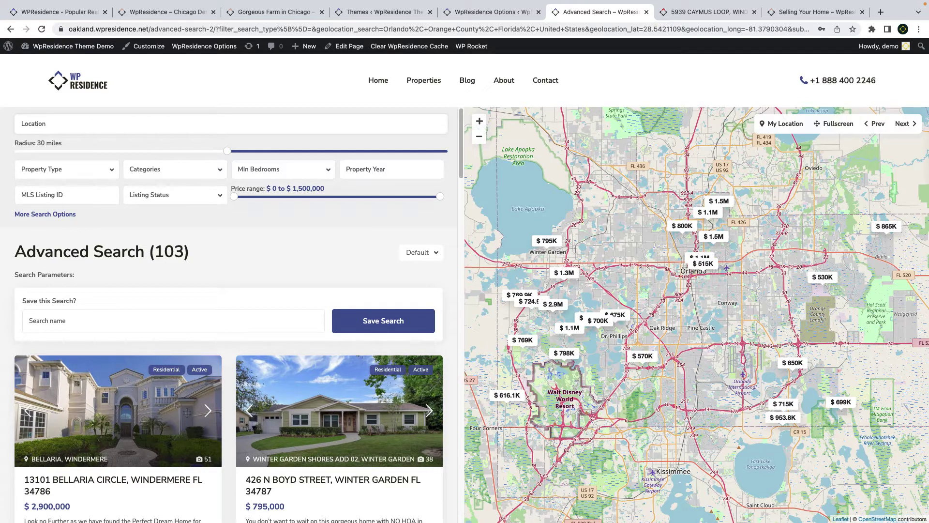
text(orlando mi)
click(137, 147)
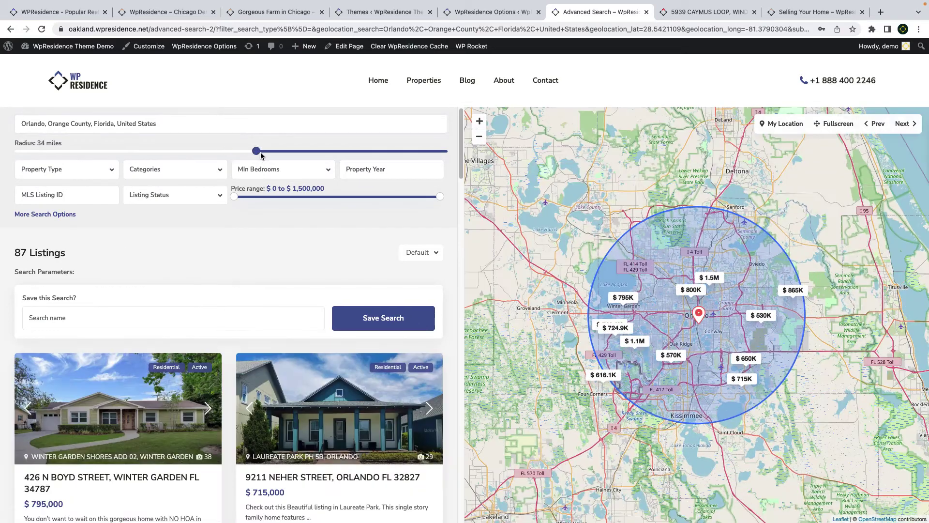
- Set the search radius to 7 miles and open the homepage in Elementor
click(261, 154)
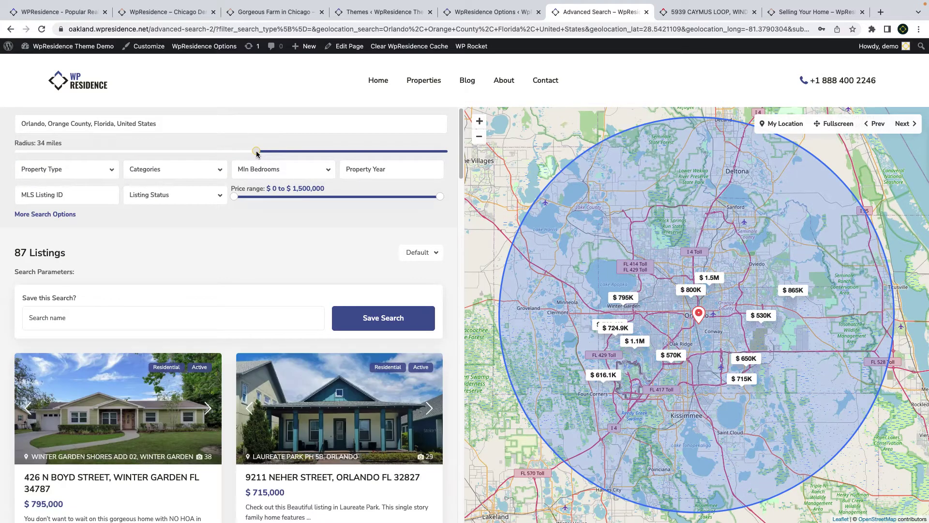
drag(60, 154, 60, 153)
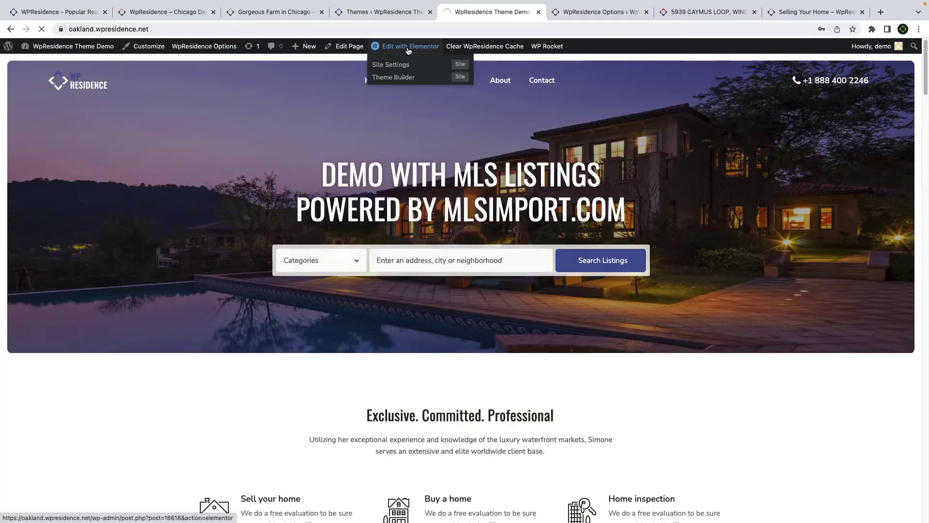
click(408, 47)
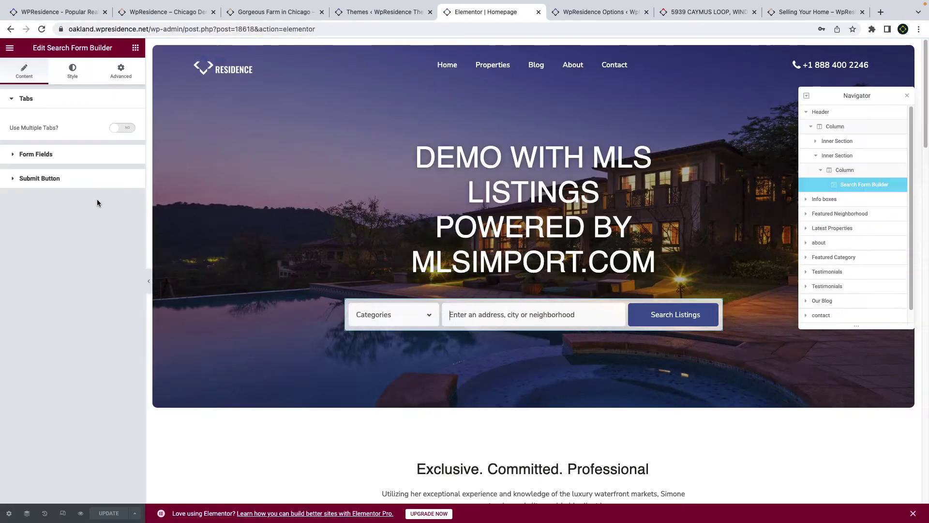
- Confirm the search form's Property Location field uses geolocation, then view the Advanced Search Form options
click(29, 153)
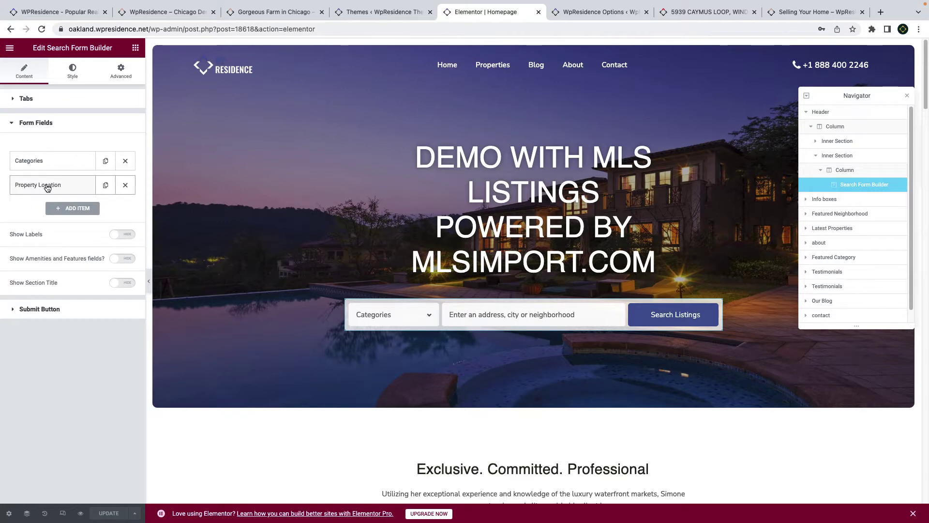
click(47, 187)
click(94, 209)
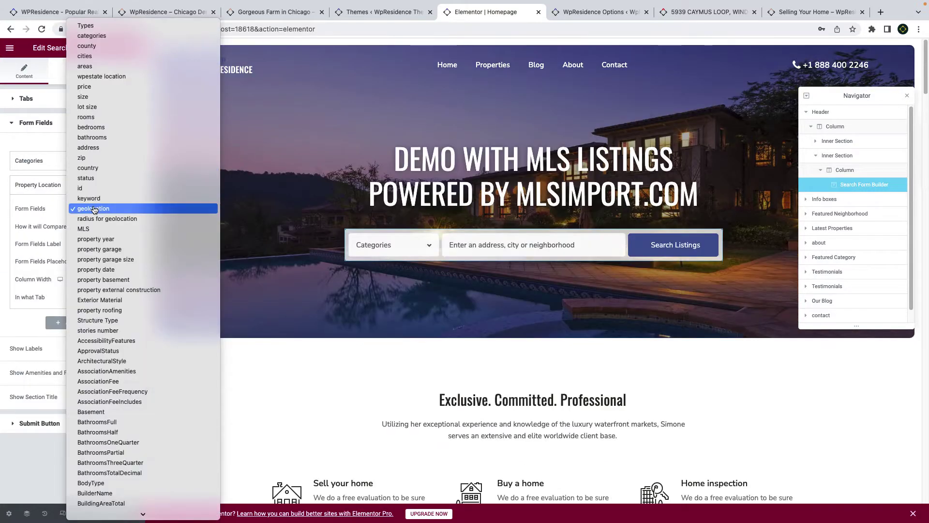
click(94, 209)
click(80, 188)
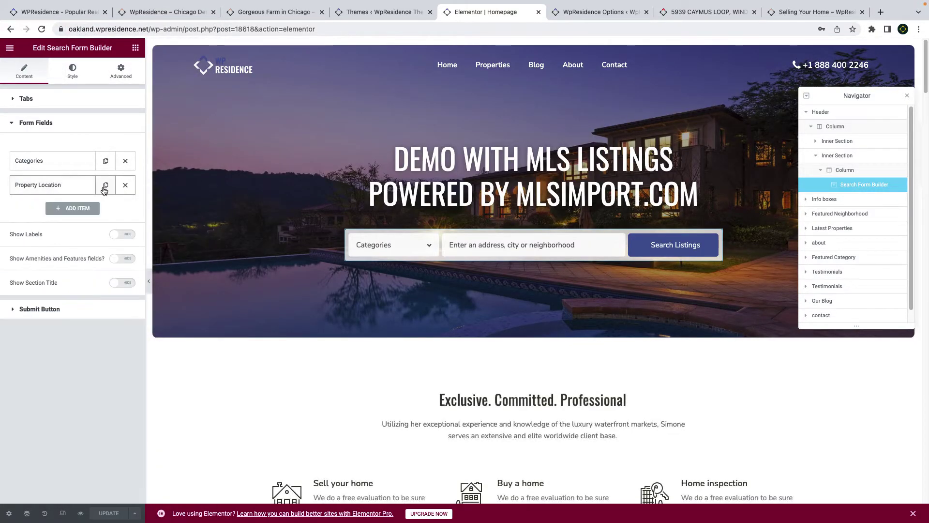
click(585, 12)
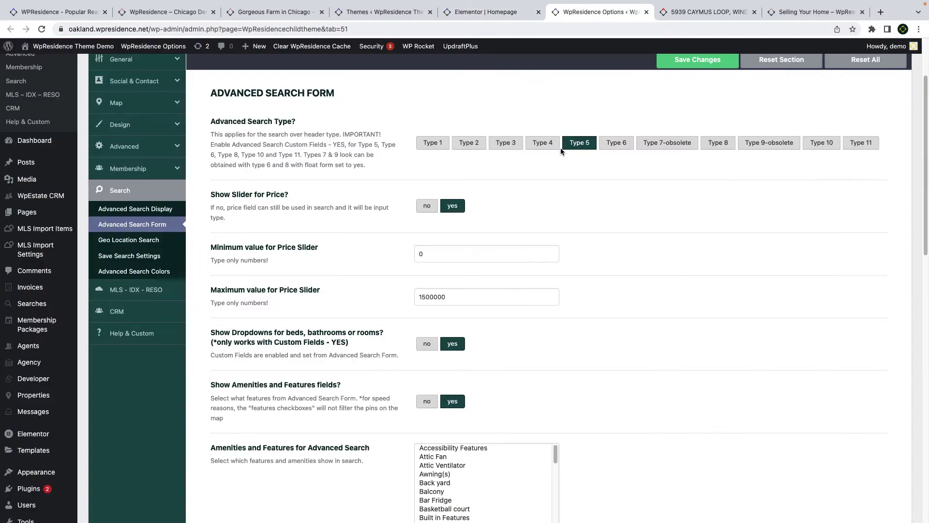
- Verify search spot 1 uses geolocation and spot 2 uses geolocation_radius
scroll(487, 286, down, 15)
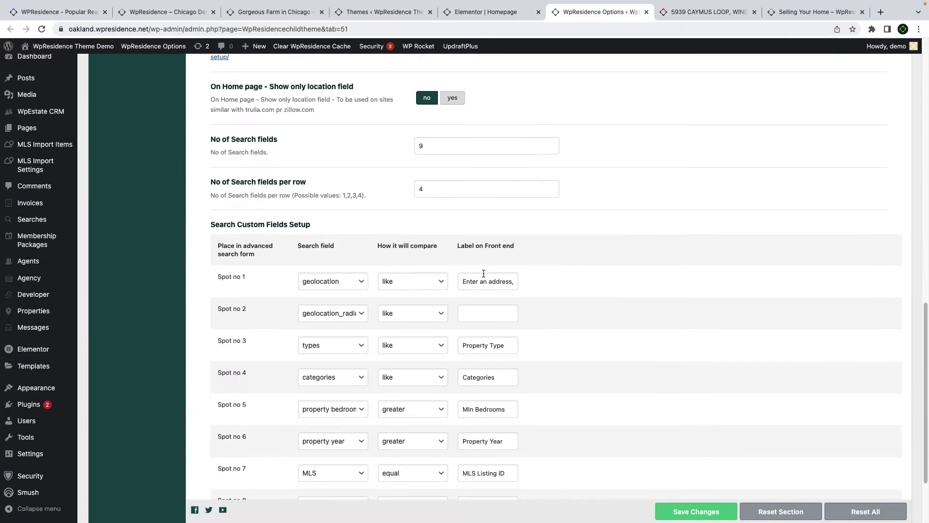
click(343, 208)
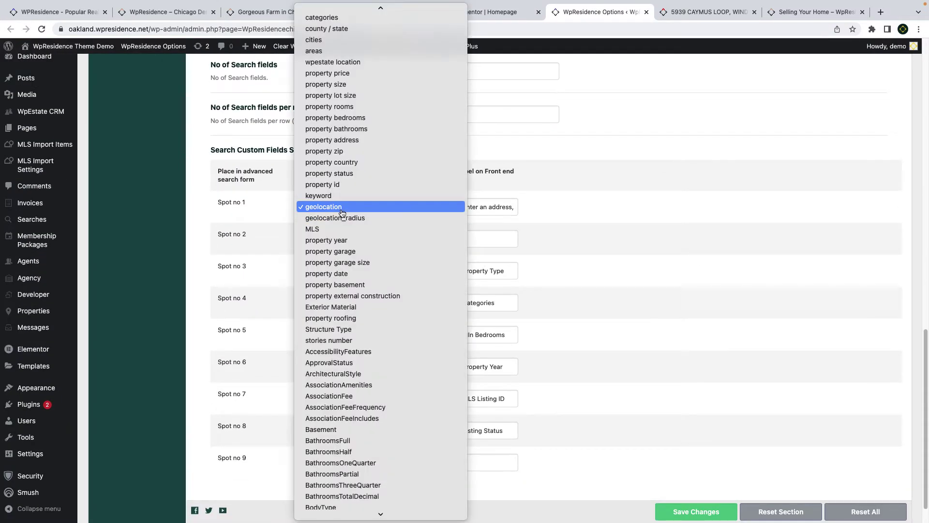
click(459, 211)
click(345, 240)
click(345, 239)
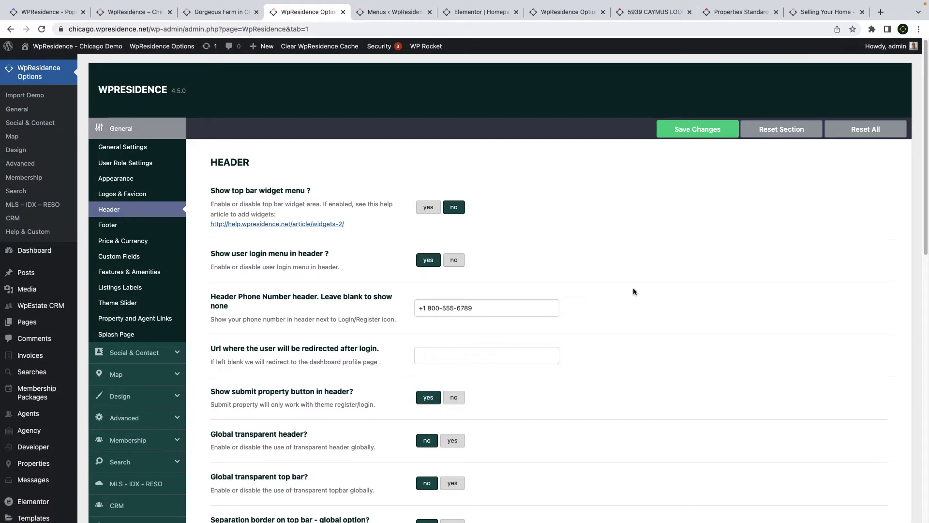
- Save the Header settings with user login menu in header set to yes
click(697, 134)
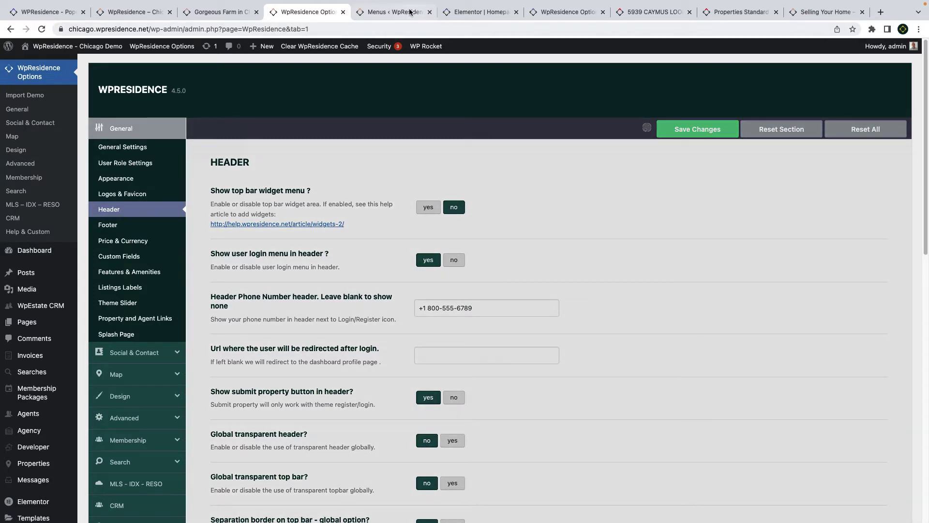
- Check the Sidebar Menu's Header 6 Second Menu location, then view the Gorgeous Farm in Chicago listing
click(220, 12)
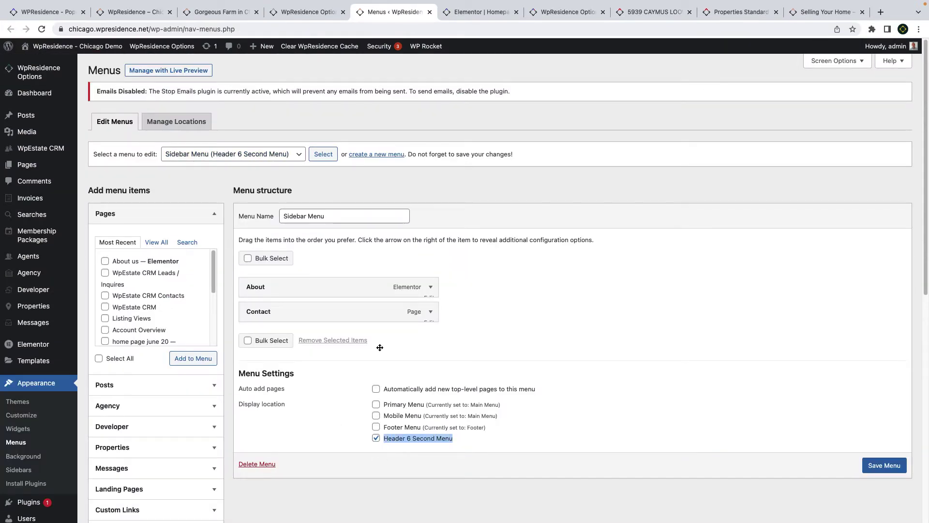
click(225, 12)
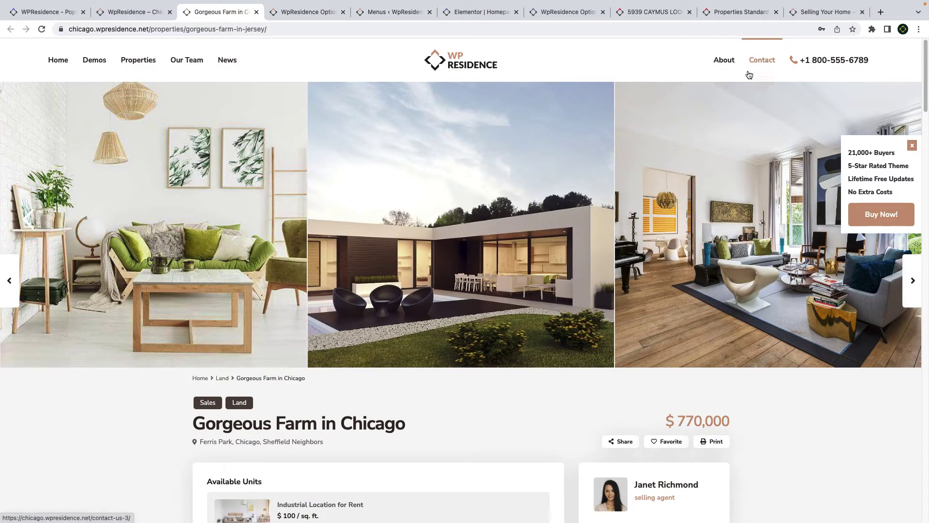
- Scroll to the Chicago property's WalkScore scores, select its address, then review Property Page Settings
scroll(767, 64, down, 4)
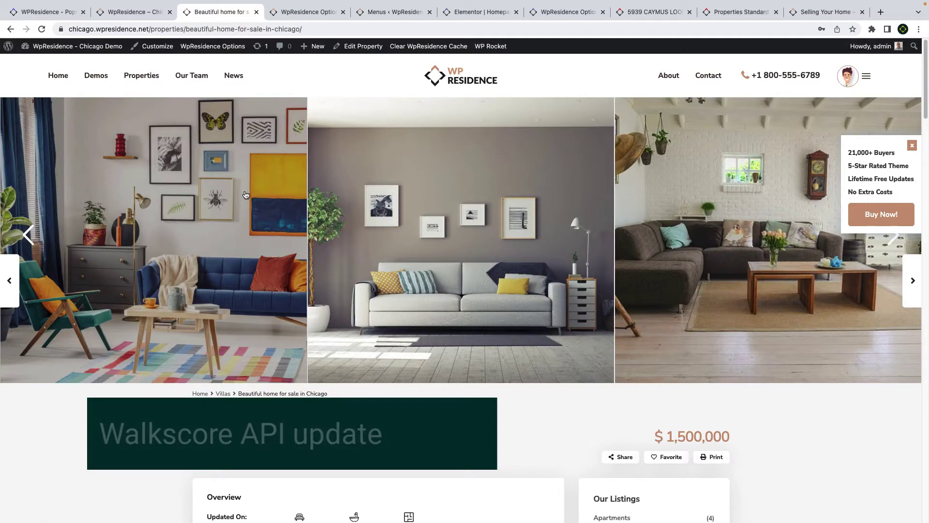
scroll(263, 207, down, 6)
scroll(263, 207, down, 12)
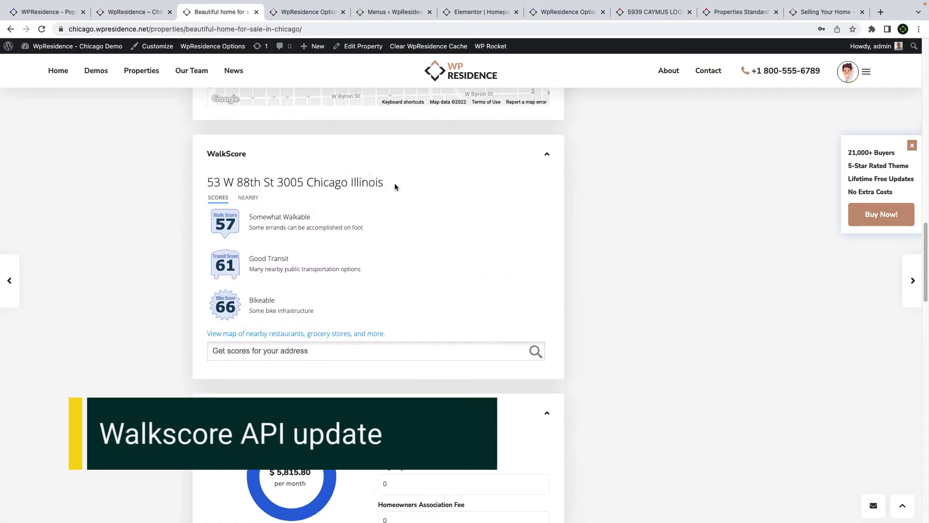
drag(395, 187, 192, 189)
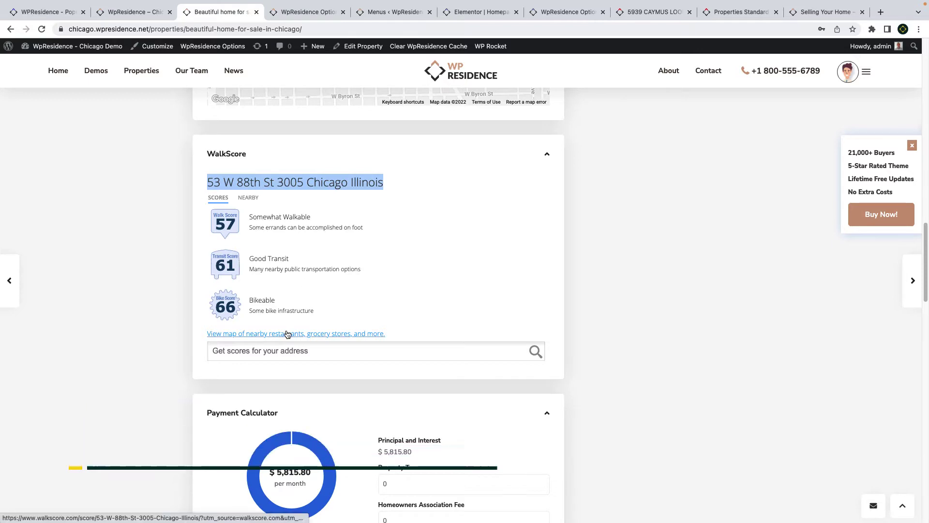
click(306, 12)
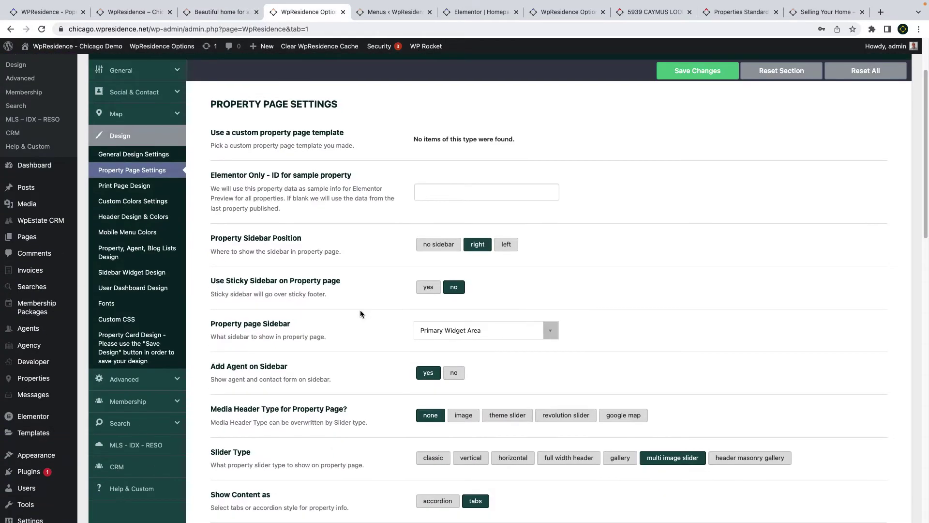
scroll(360, 313, down, 5)
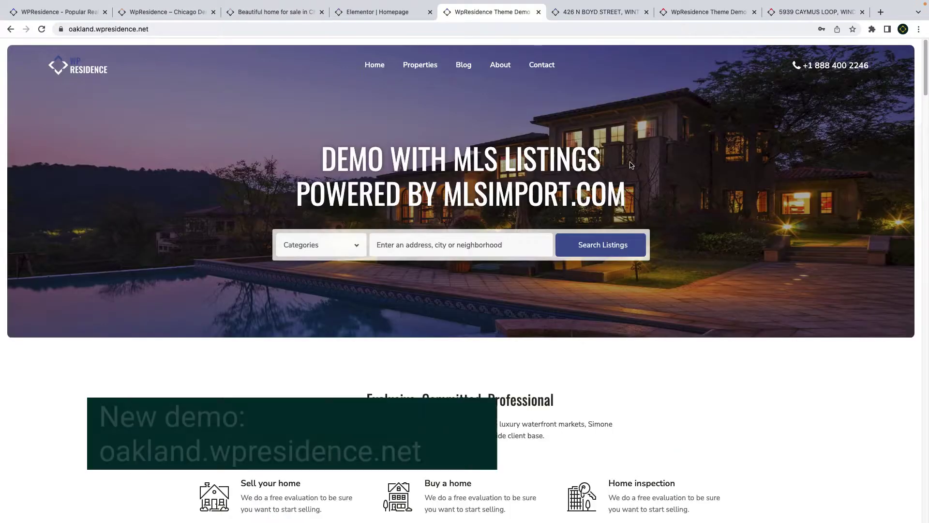
- Scroll down through the Oakland demo page's listings
scroll(566, 171, down, 1)
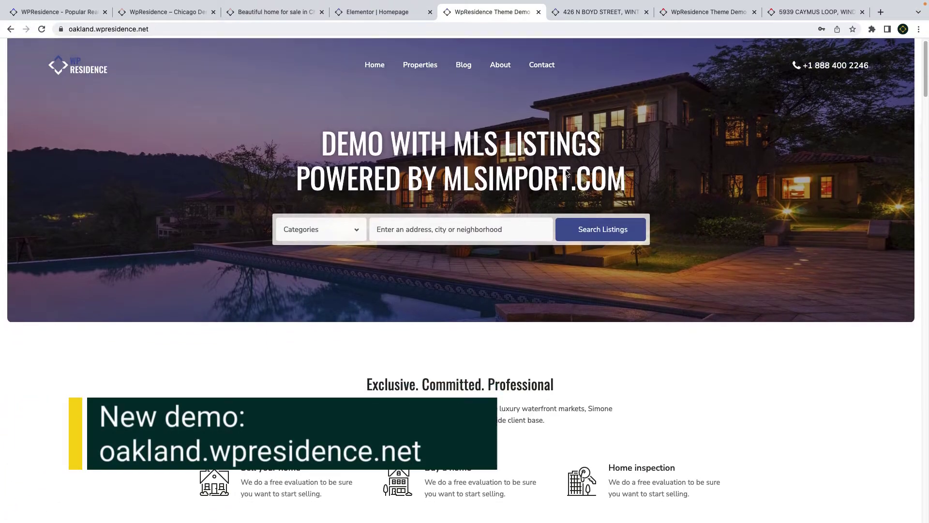
scroll(566, 171, down, 10)
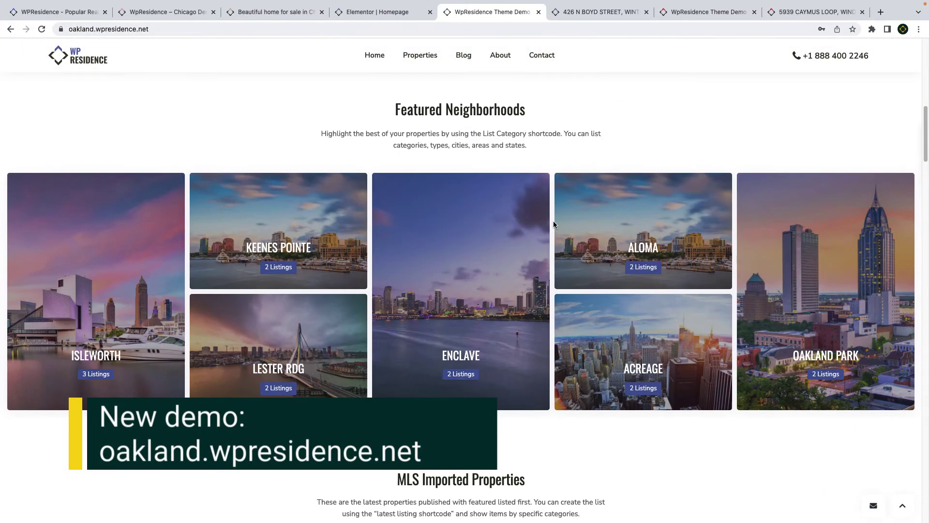
scroll(554, 224, down, 8)
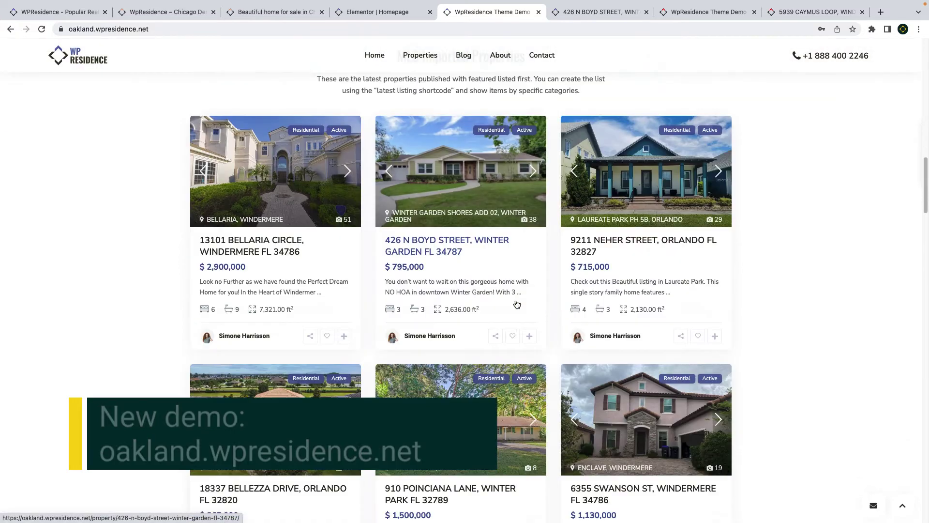
scroll(518, 304, down, 10)
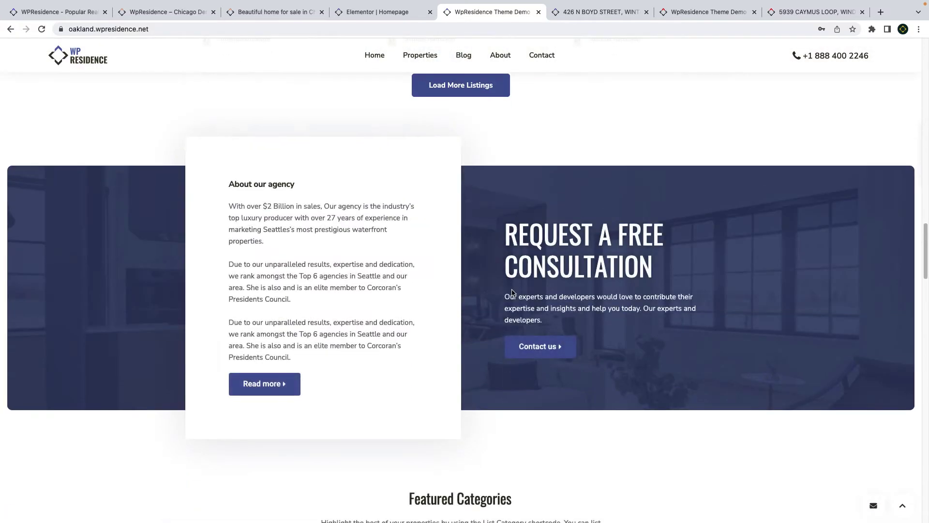
scroll(512, 292, down, 8)
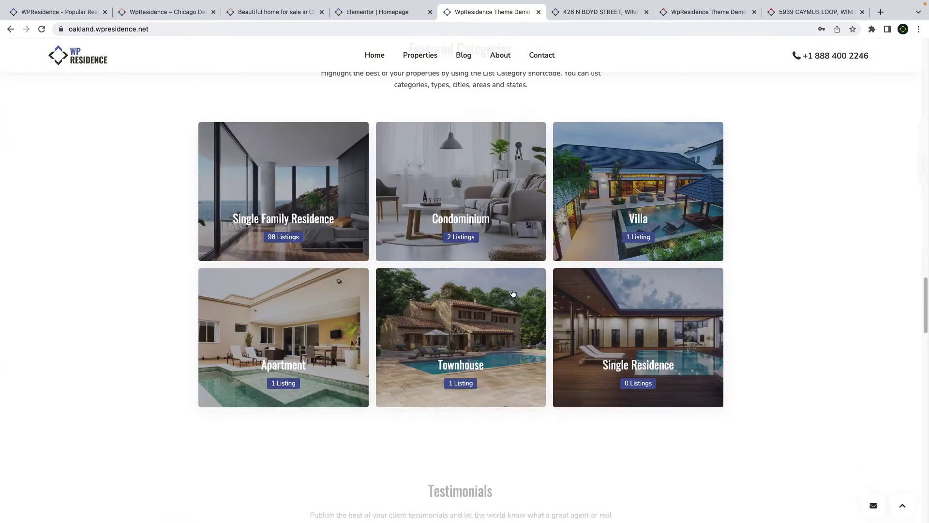
scroll(513, 293, down, 9)
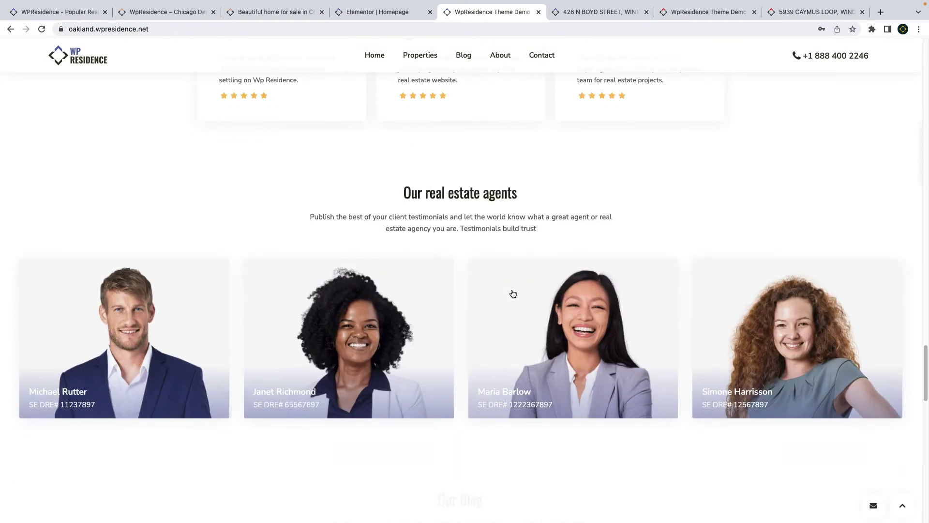
key(ctrl+Tab)
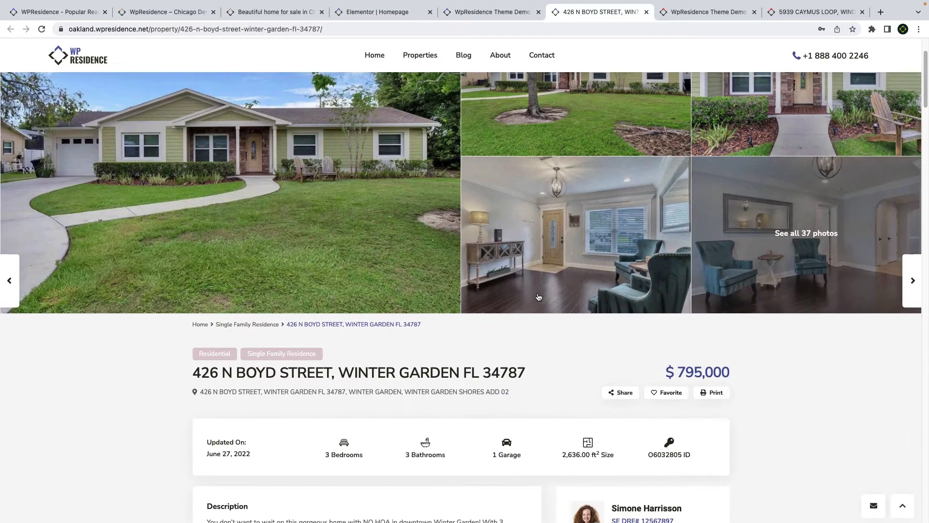
scroll(540, 392, down, 2)
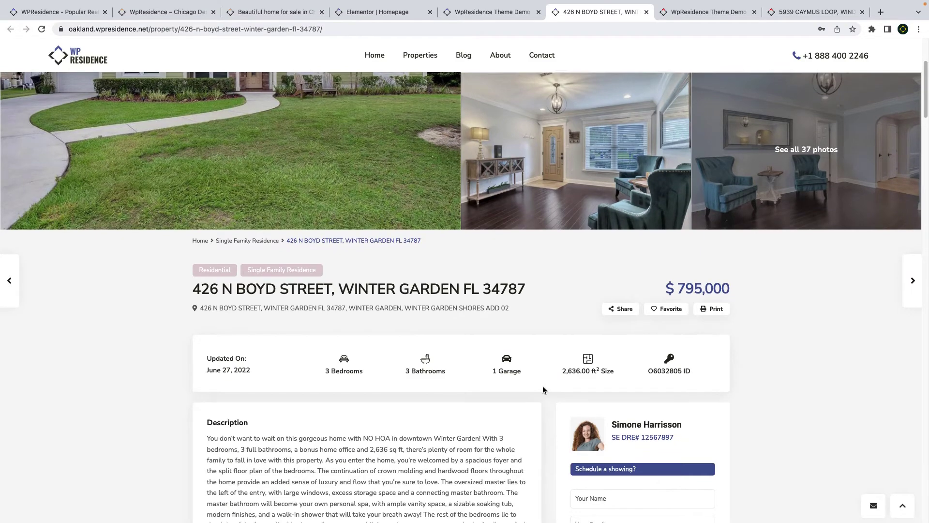
scroll(546, 382, down, 7)
scroll(548, 376, down, 1)
scroll(548, 375, down, 2)
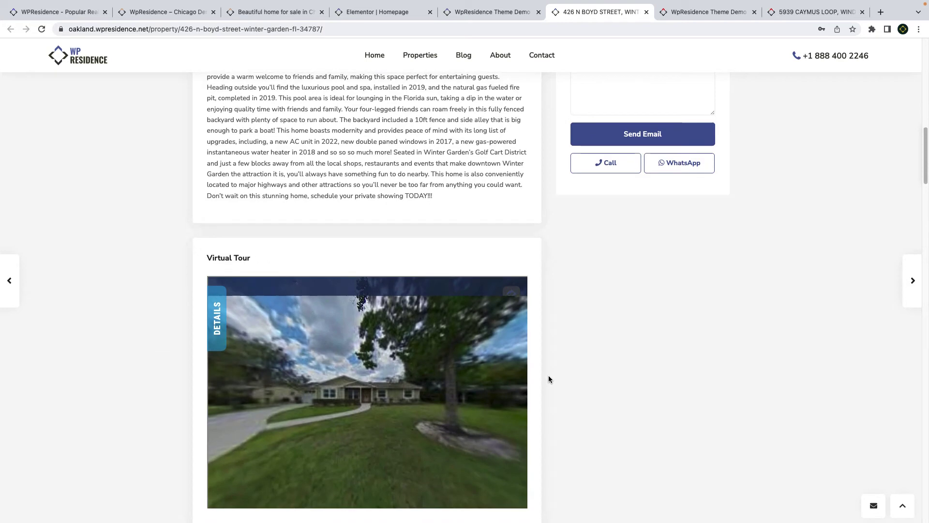
scroll(548, 376, down, 3)
scroll(549, 370, down, 5)
- Scroll through the Orlando MLS demo homepage at orlando.wpresidence.net
click(677, 15)
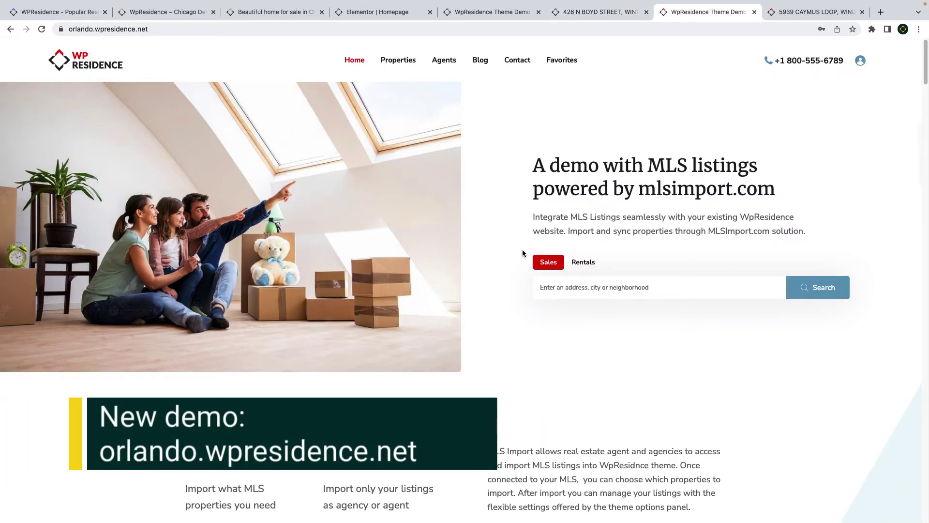
scroll(522, 252, down, 8)
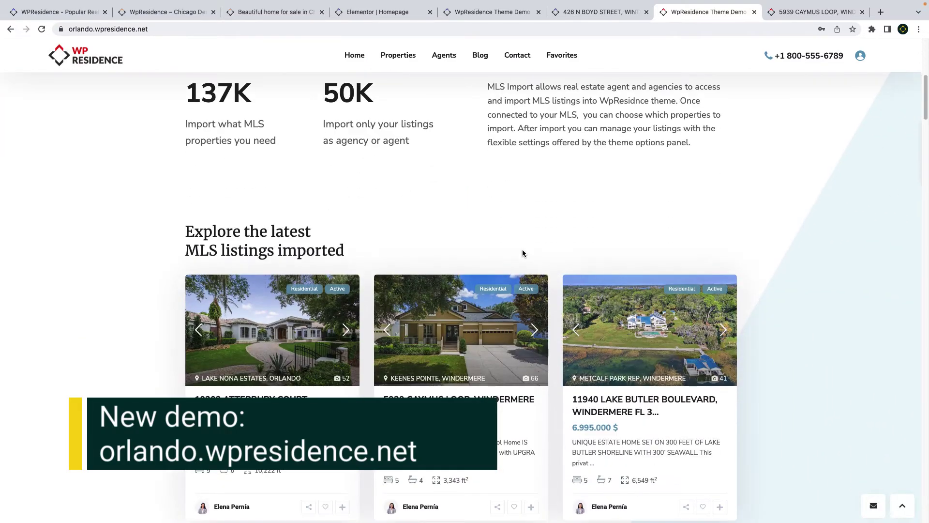
scroll(522, 252, down, 15)
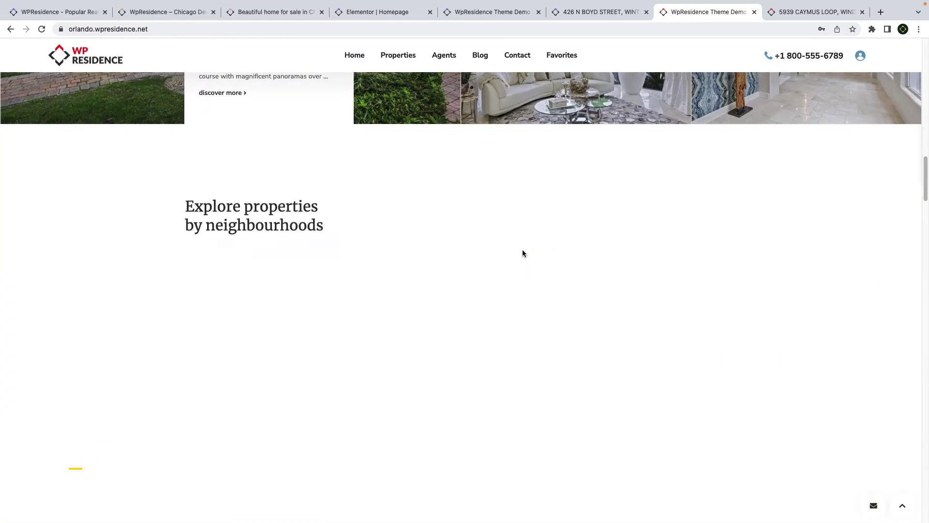
scroll(523, 252, down, 9)
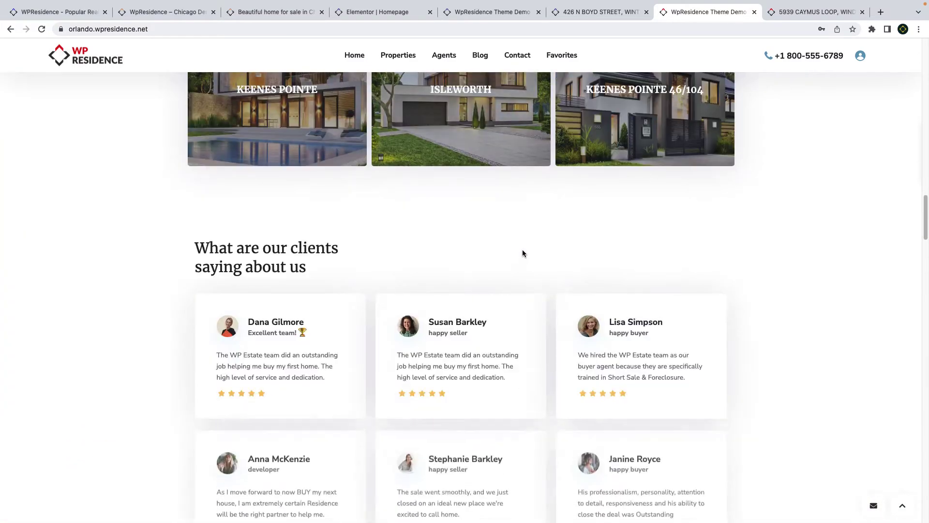
scroll(522, 253, down, 16)
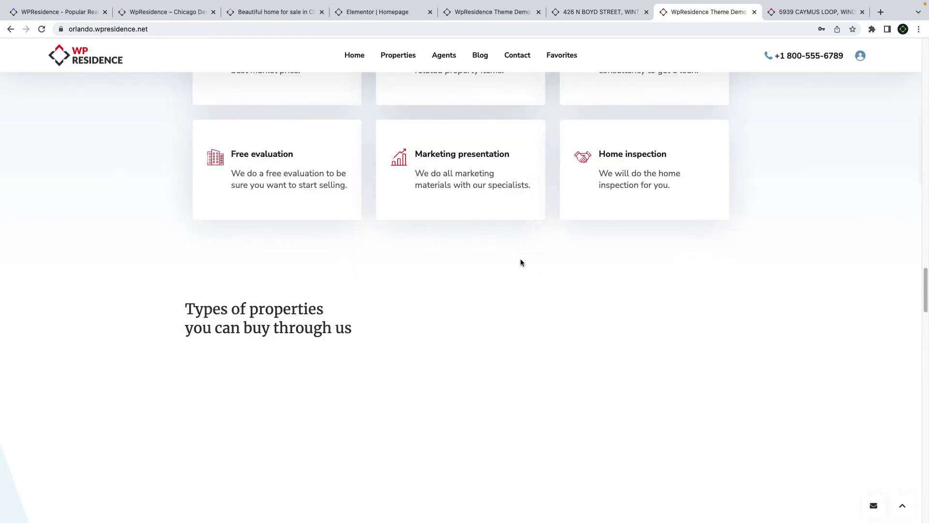
scroll(521, 262, down, 2)
click(791, 13)
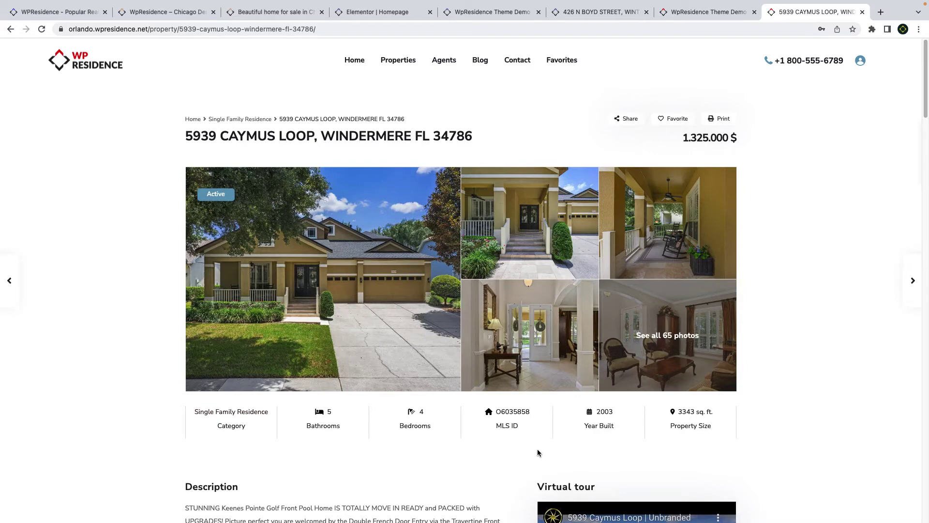
scroll(537, 452, down, 12)
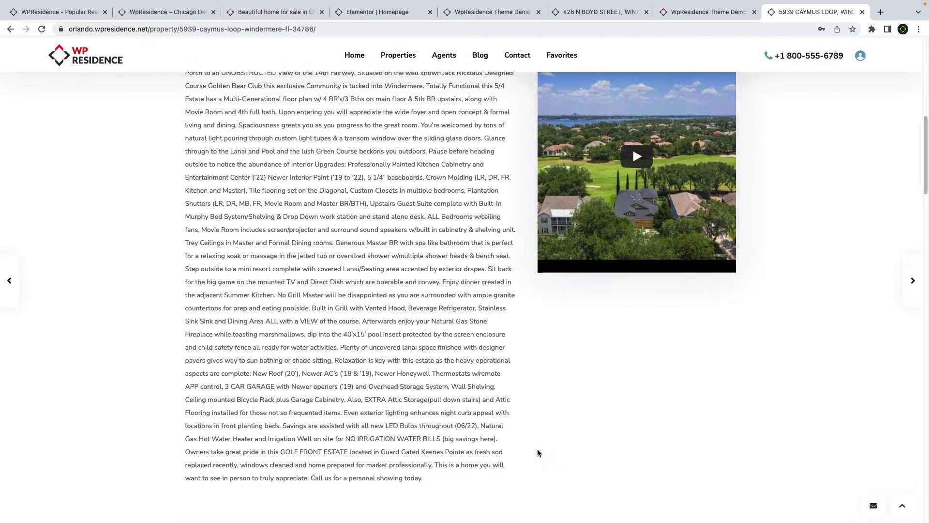
scroll(538, 453, down, 14)
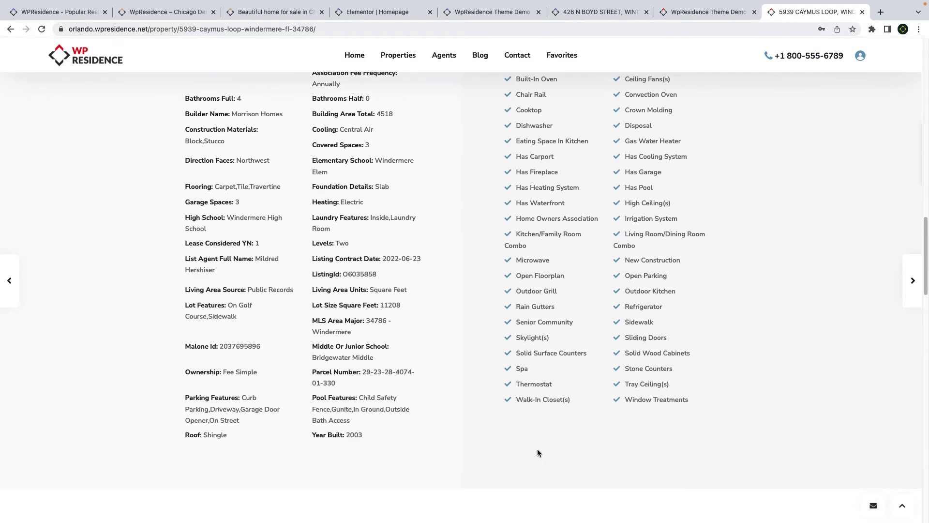
scroll(537, 453, down, 10)
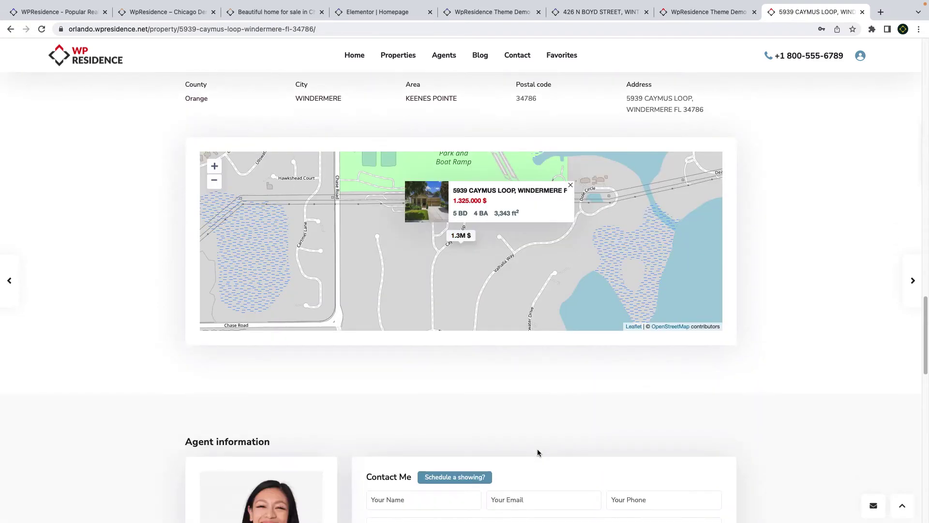
scroll(538, 453, down, 8)
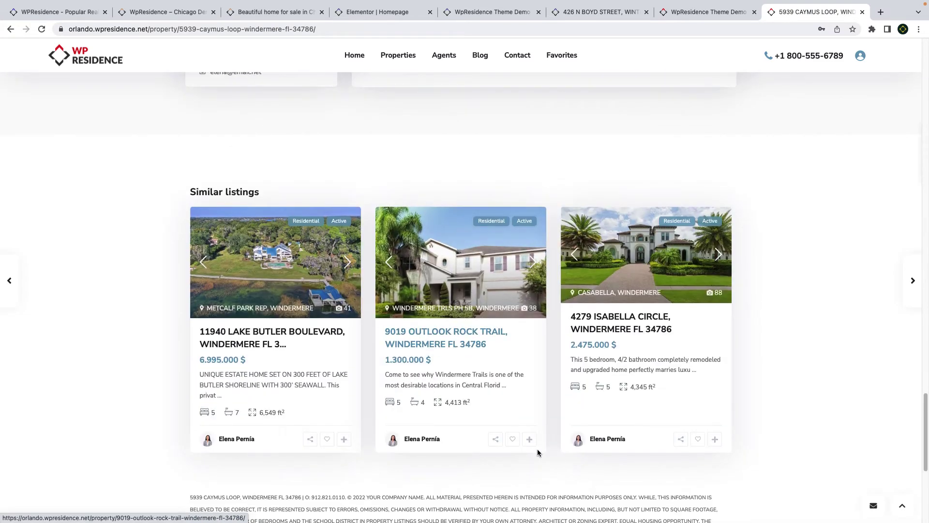
scroll(537, 448, down, 6)
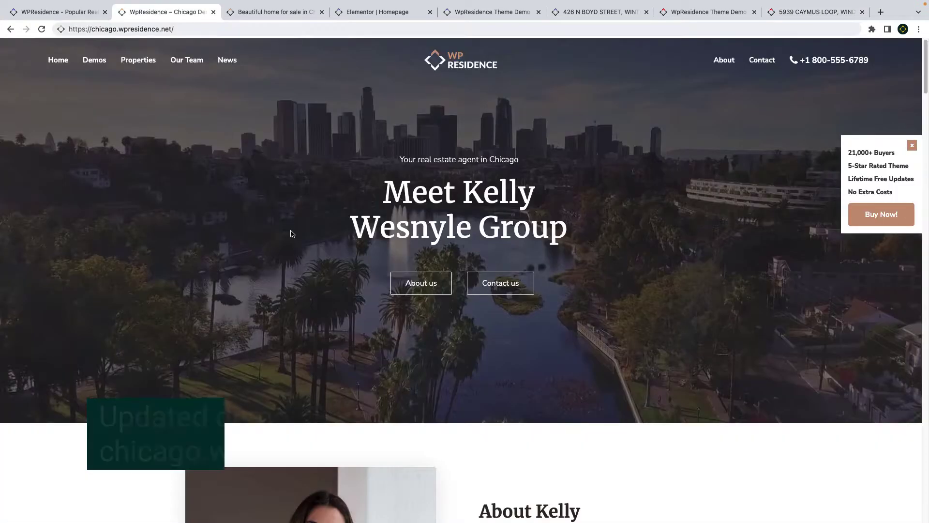
scroll(291, 259, down, 2)
scroll(291, 259, down, 11)
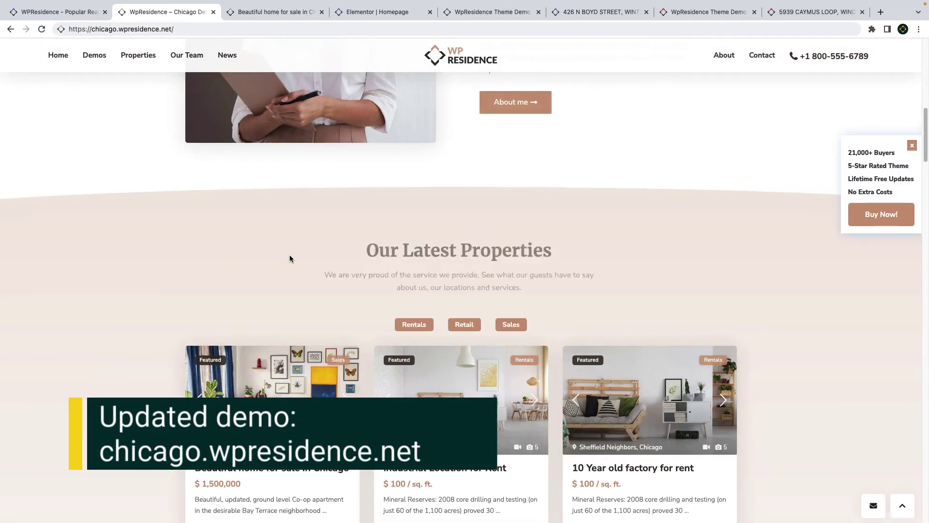
scroll(290, 259, down, 1)
scroll(291, 260, down, 10)
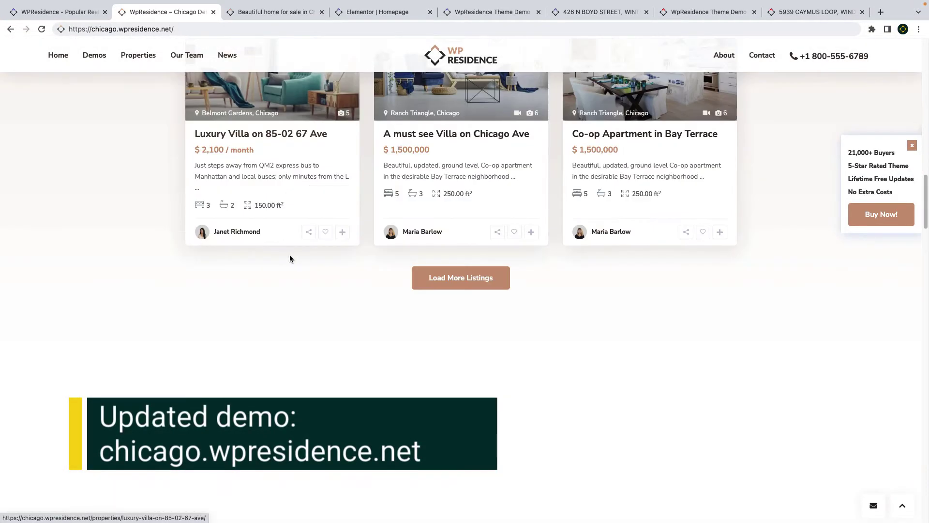
scroll(280, 267, down, 10)
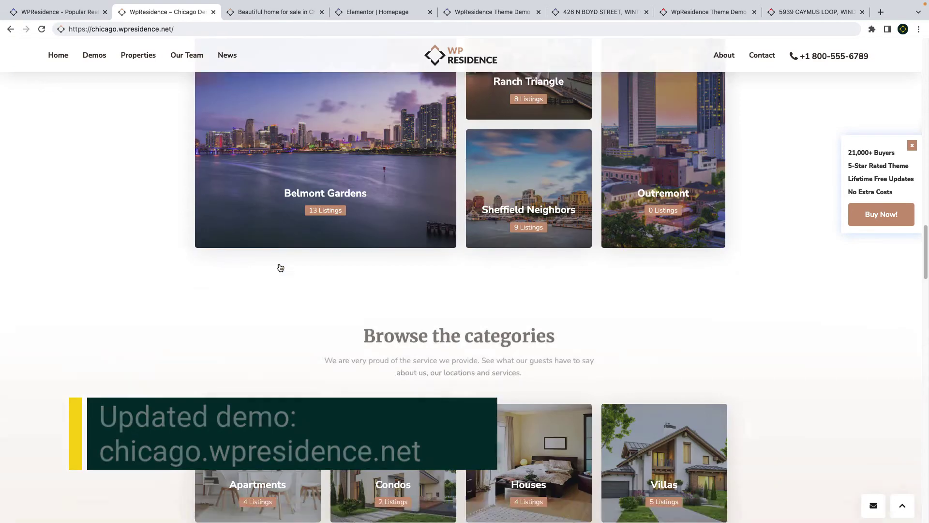
scroll(279, 266, down, 8)
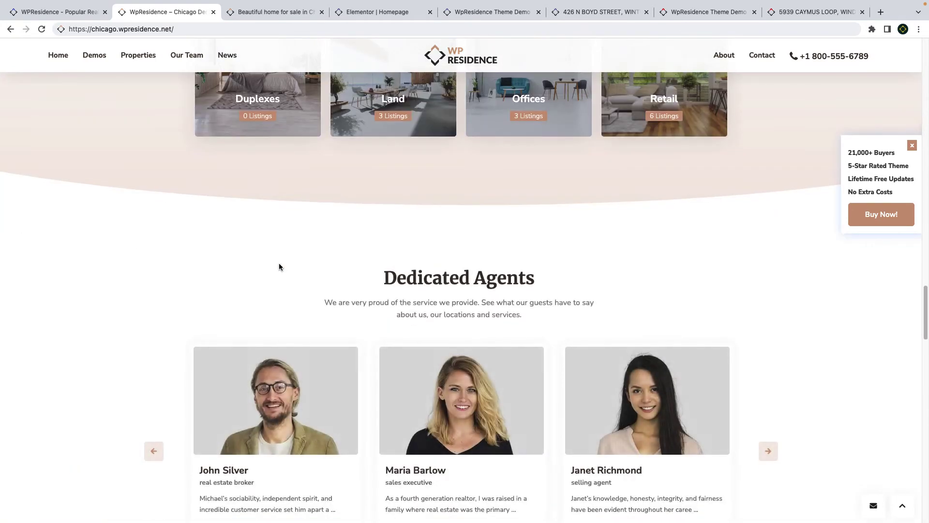
scroll(279, 265, down, 4)
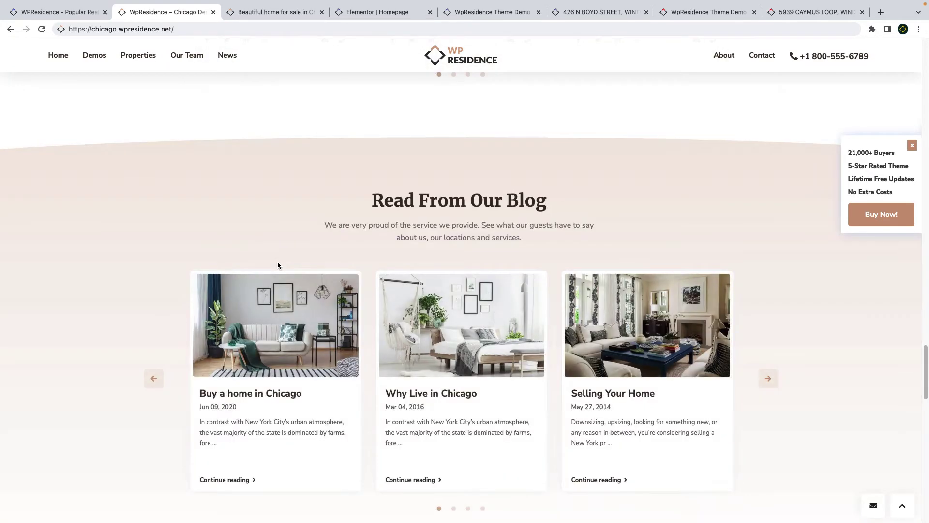
scroll(279, 265, down, 4)
scroll(279, 266, down, 2)
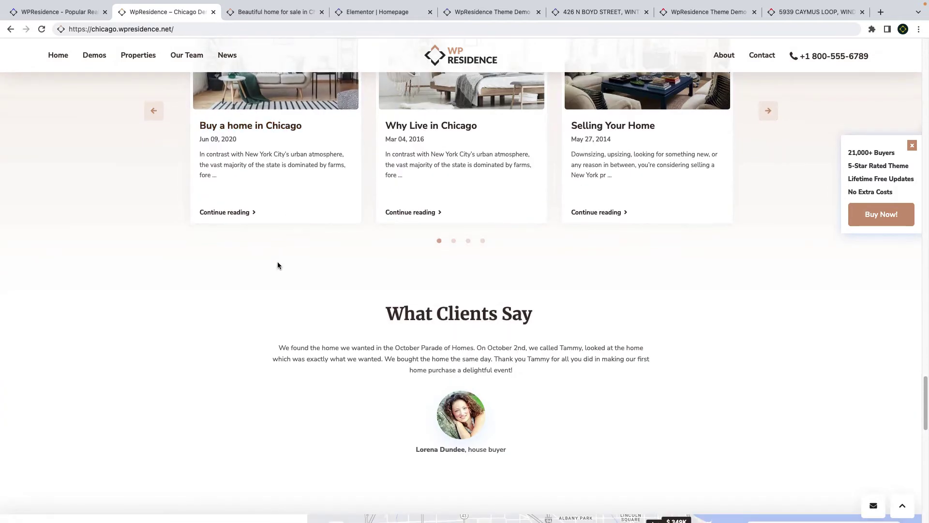
scroll(279, 265, down, 7)
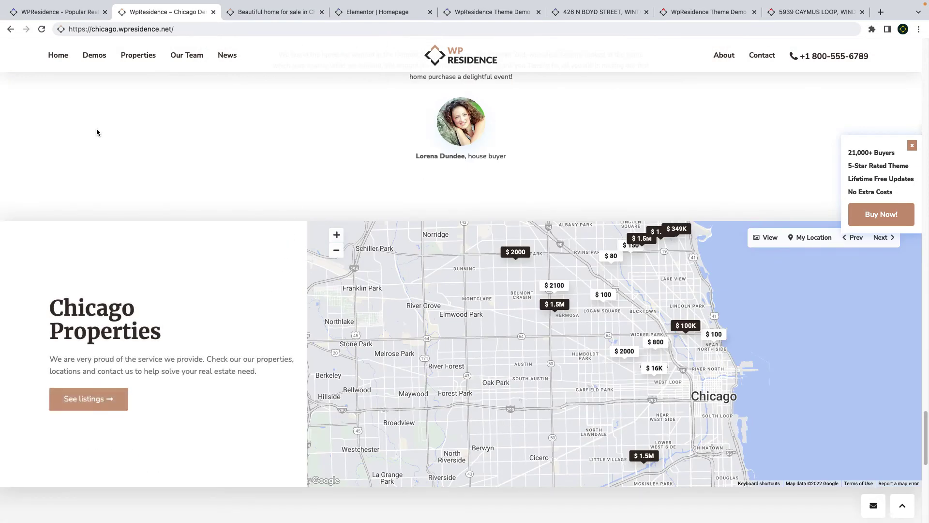
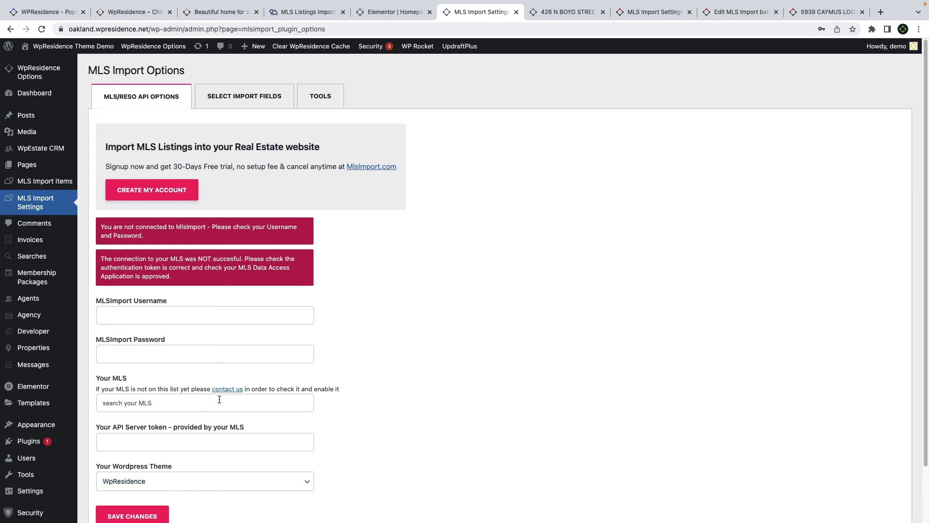
- Show the admin Properties list of 103 imported MLS listings with cities, prices and photos
click(665, 14)
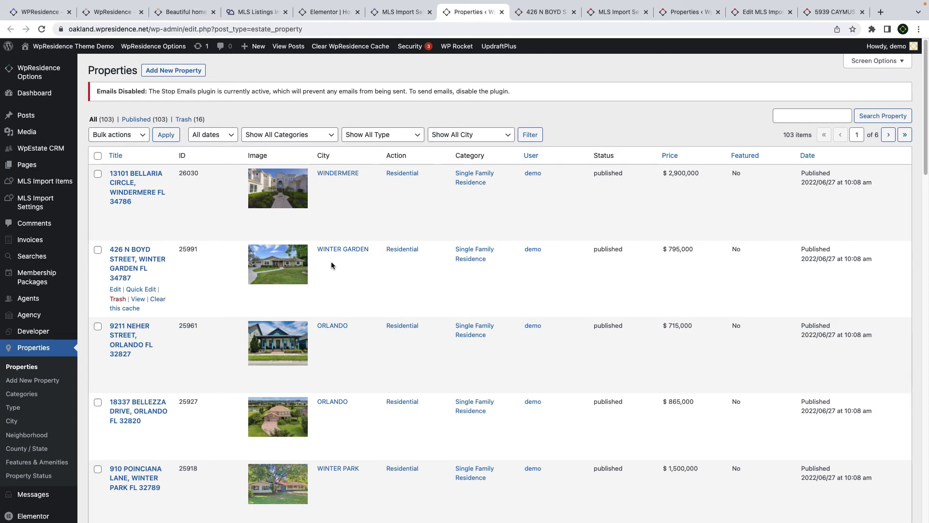
- Scroll through the imported Properties list in the admin
scroll(341, 272, down, 12)
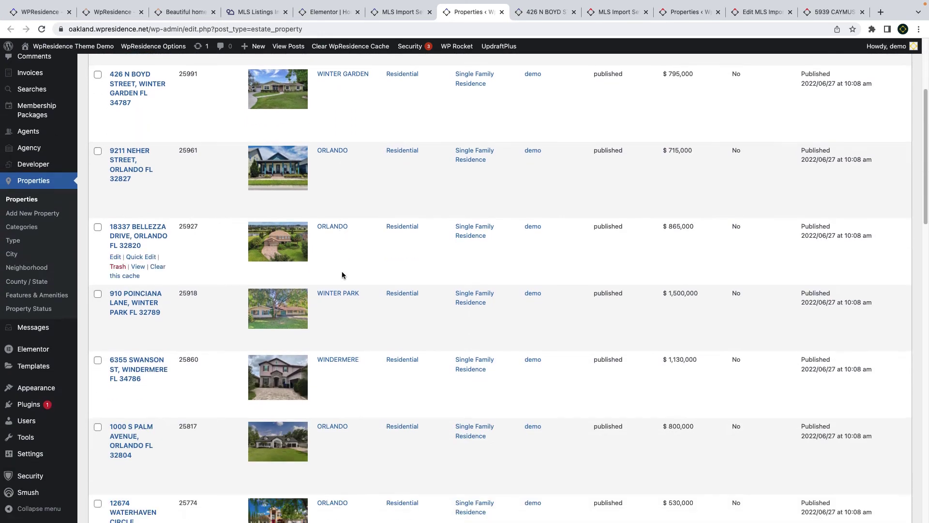
scroll(358, 312, down, 5)
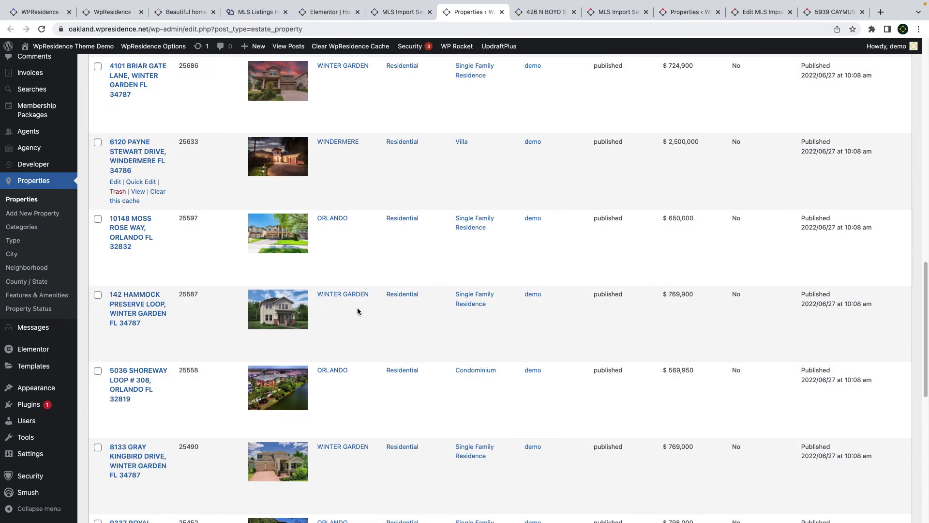
scroll(374, 301, up, 20)
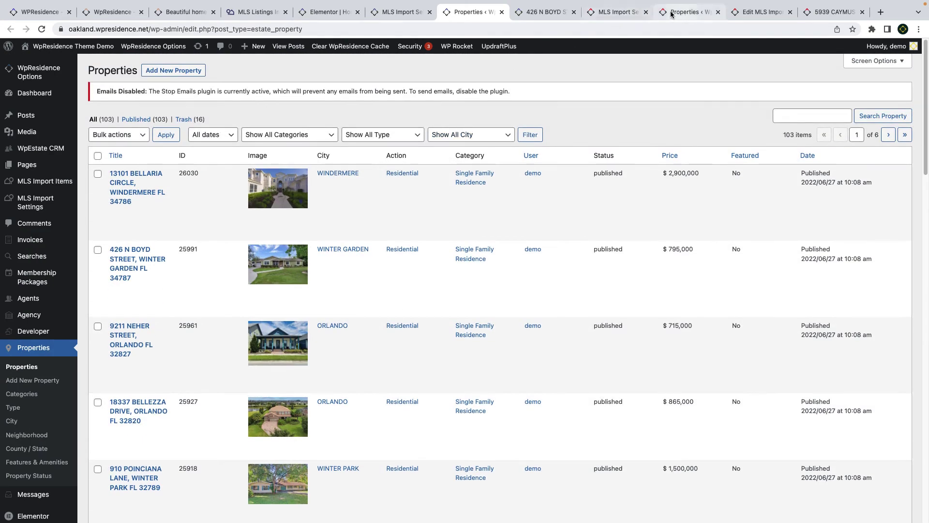
- Bring up the MLS Import Select Import Fields section showing the extra fields checked for import
click(624, 12)
scroll(483, 284, down, 15)
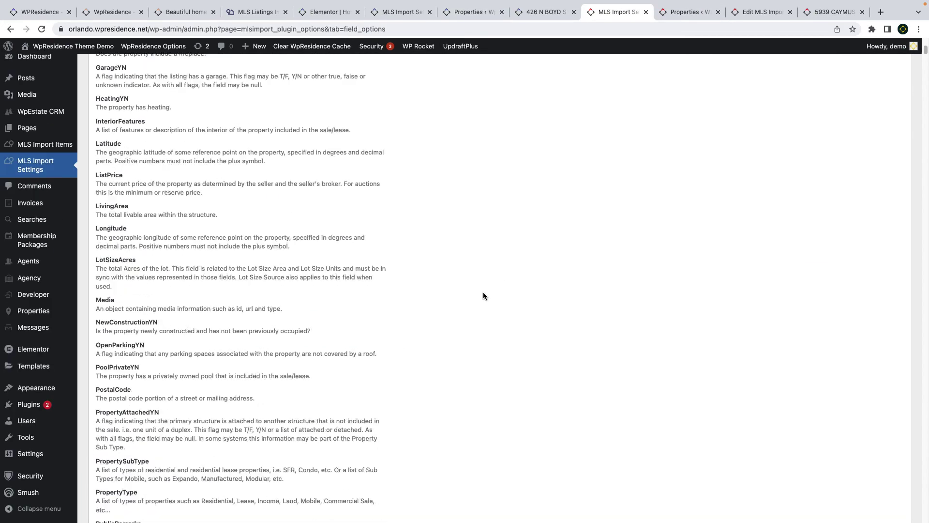
scroll(483, 293, down, 10)
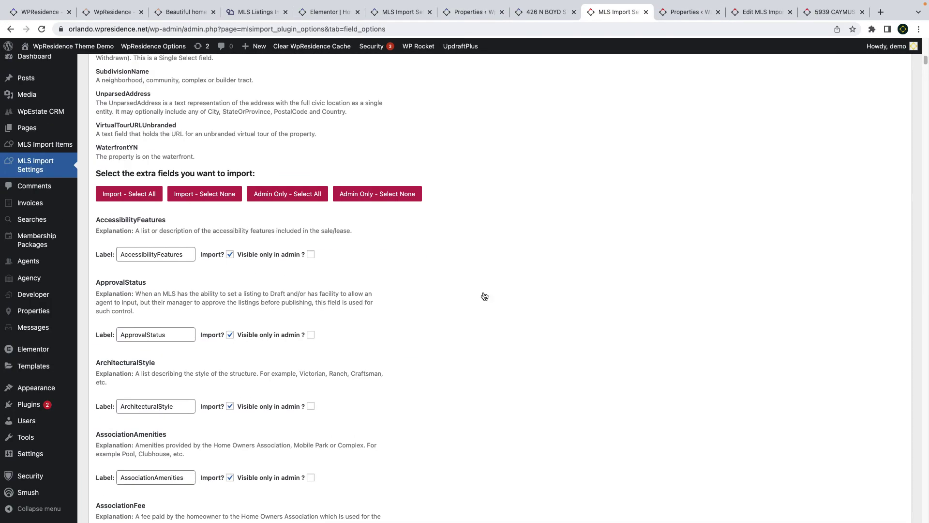
scroll(484, 294, down, 3)
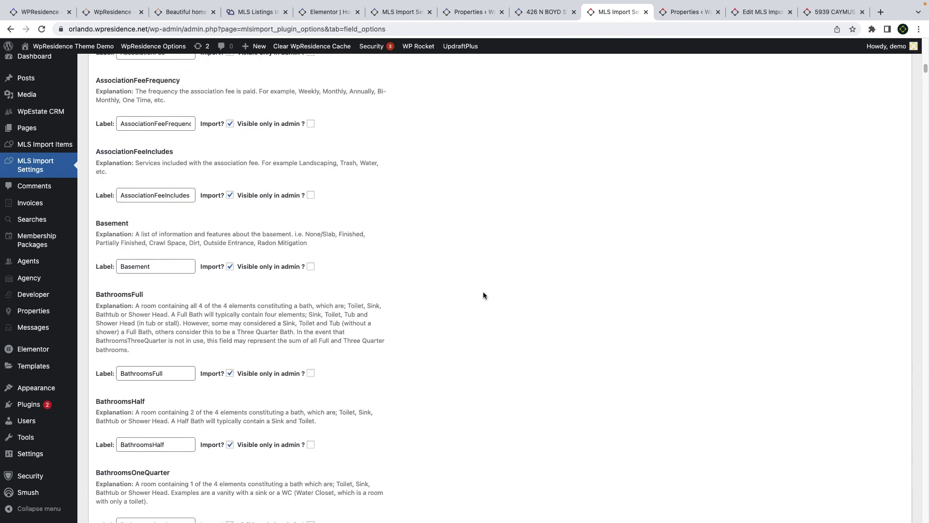
click(761, 11)
- Review the import batch's Import Parameters: category, action category and status
scroll(609, 235, down, 4)
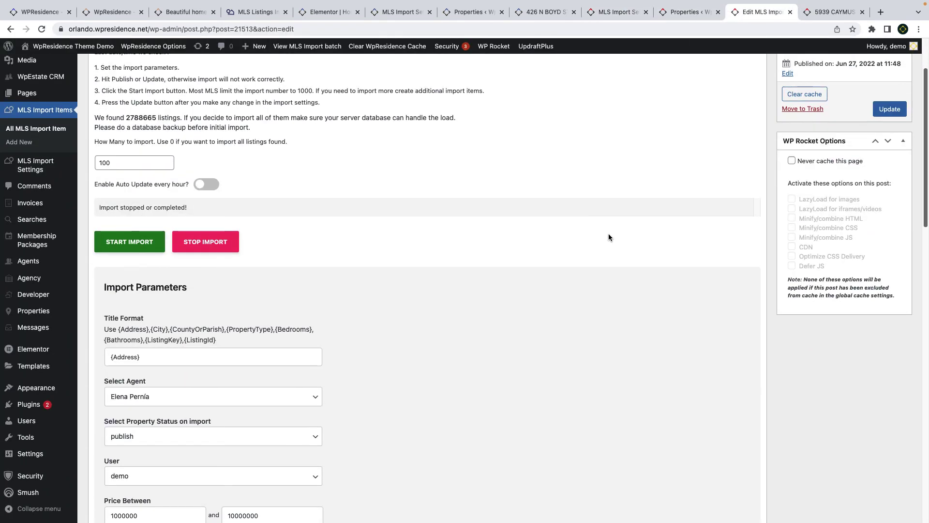
scroll(609, 236, down, 10)
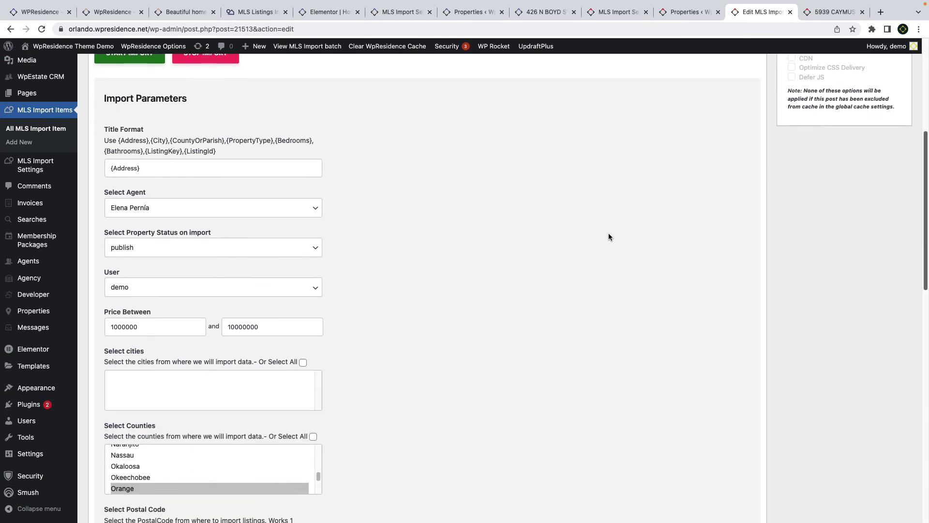
scroll(609, 237, down, 2)
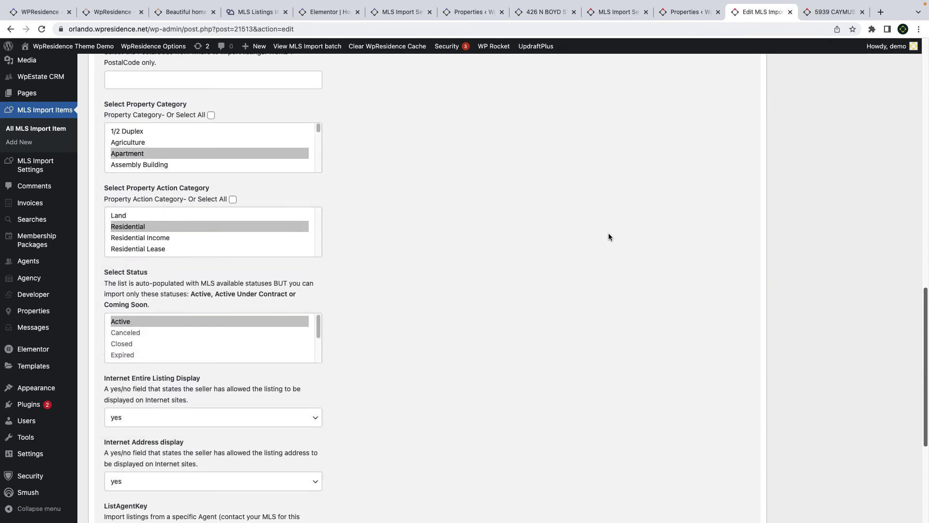
click(821, 16)
scroll(471, 280, up, 9)
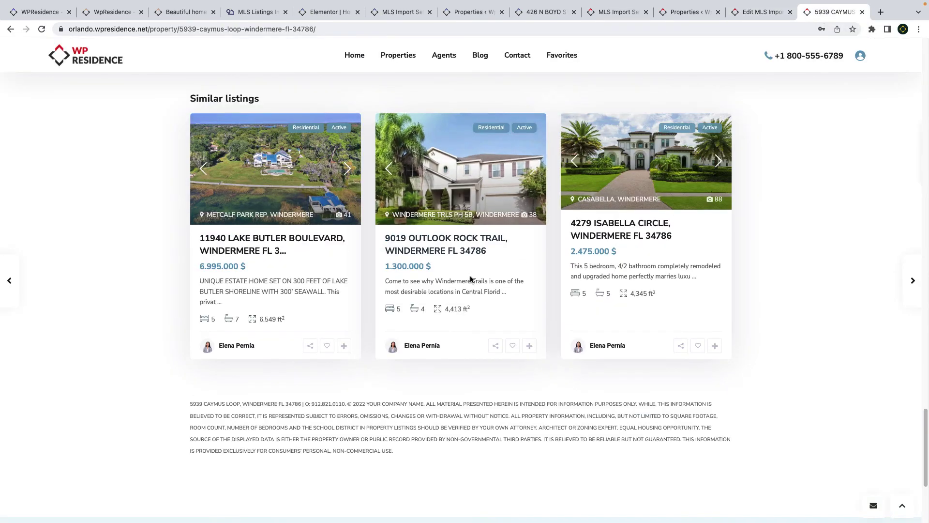
scroll(471, 281, up, 14)
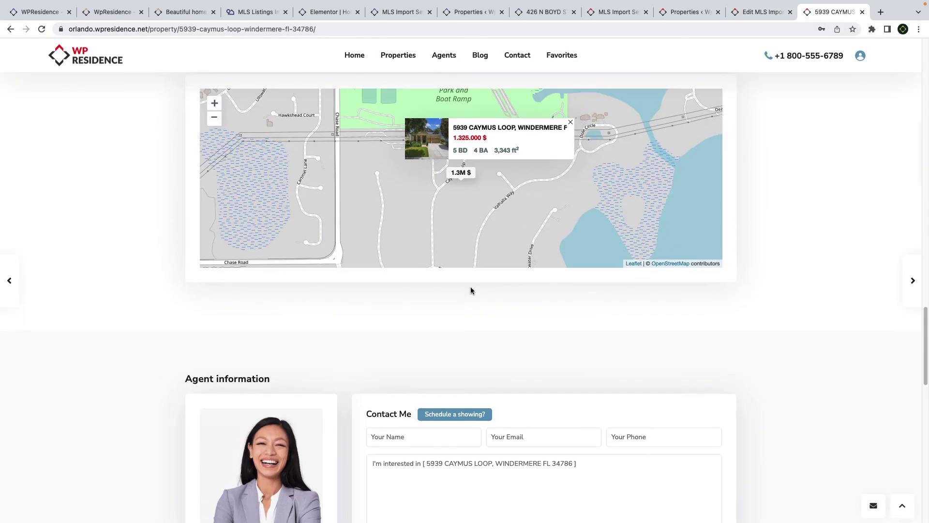
scroll(470, 287, up, 8)
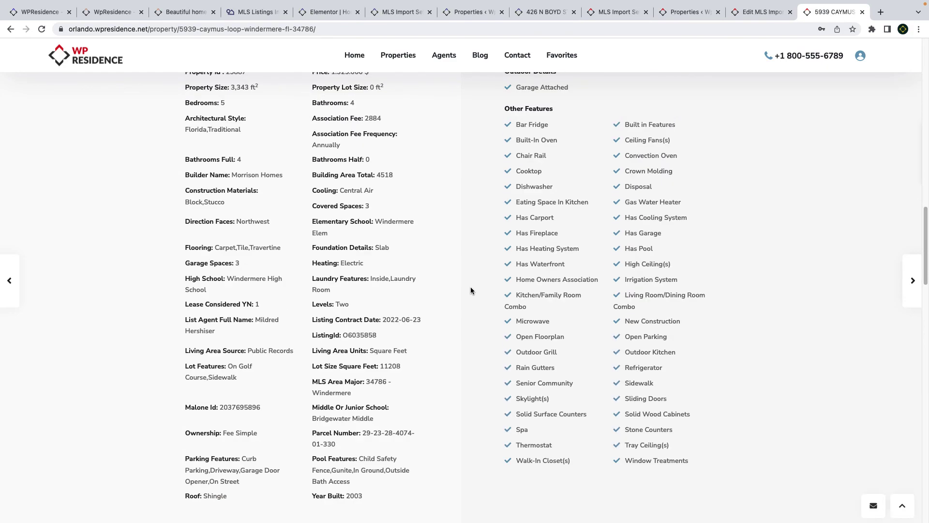
drag(542, 280, 521, 280)
scroll(487, 296, up, 2)
scroll(486, 299, up, 14)
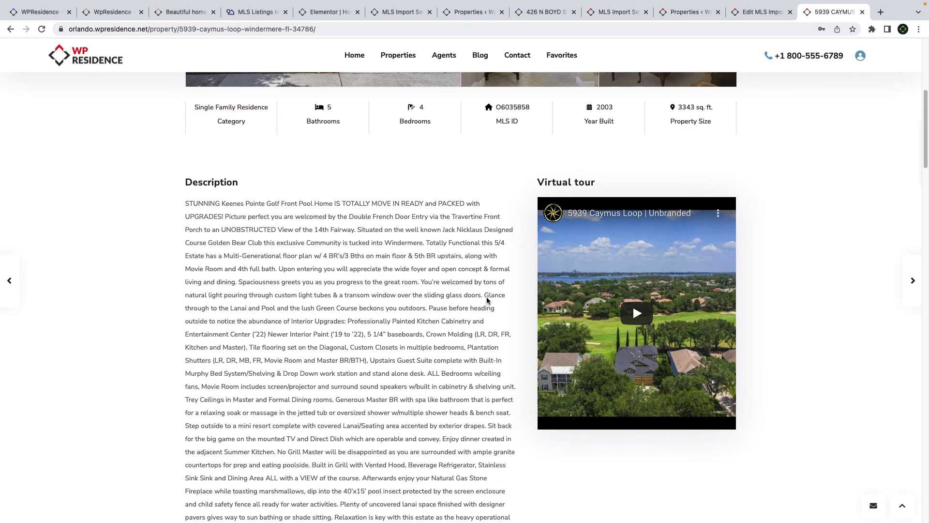
scroll(487, 300, up, 2)
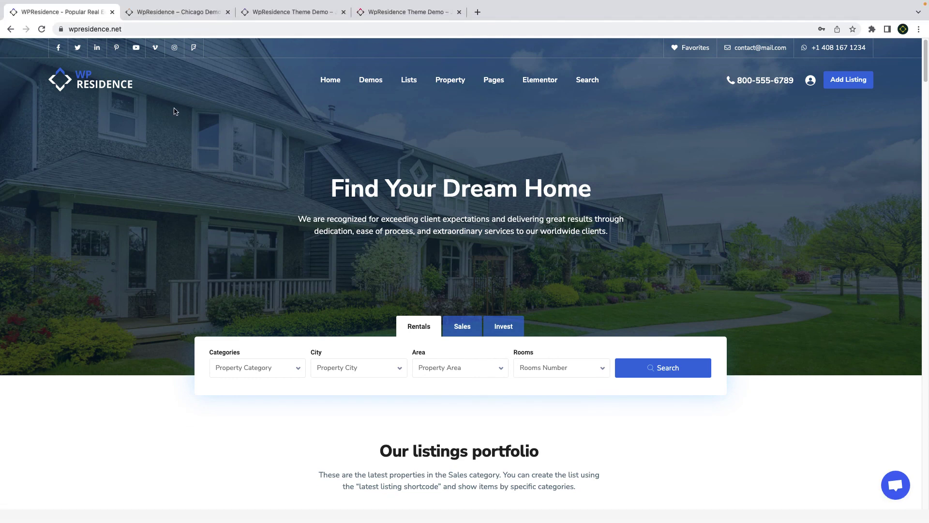
click(187, 14)
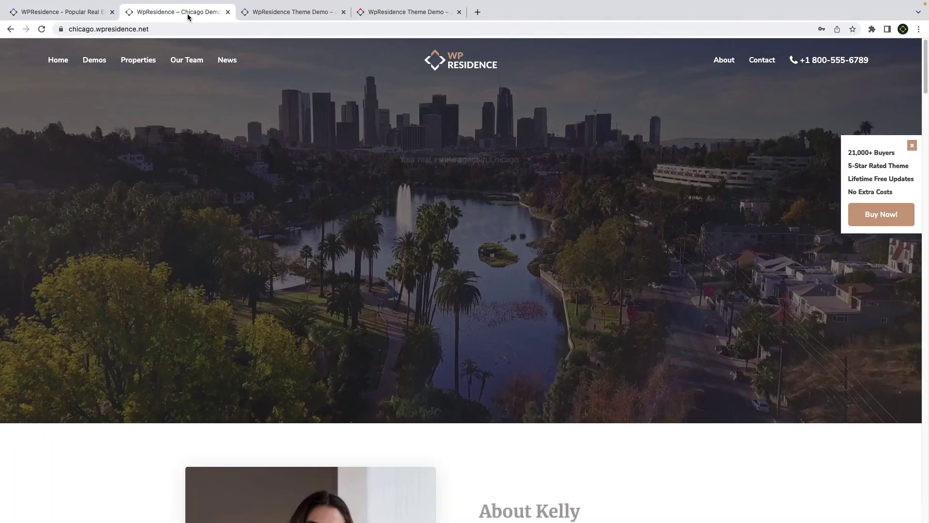